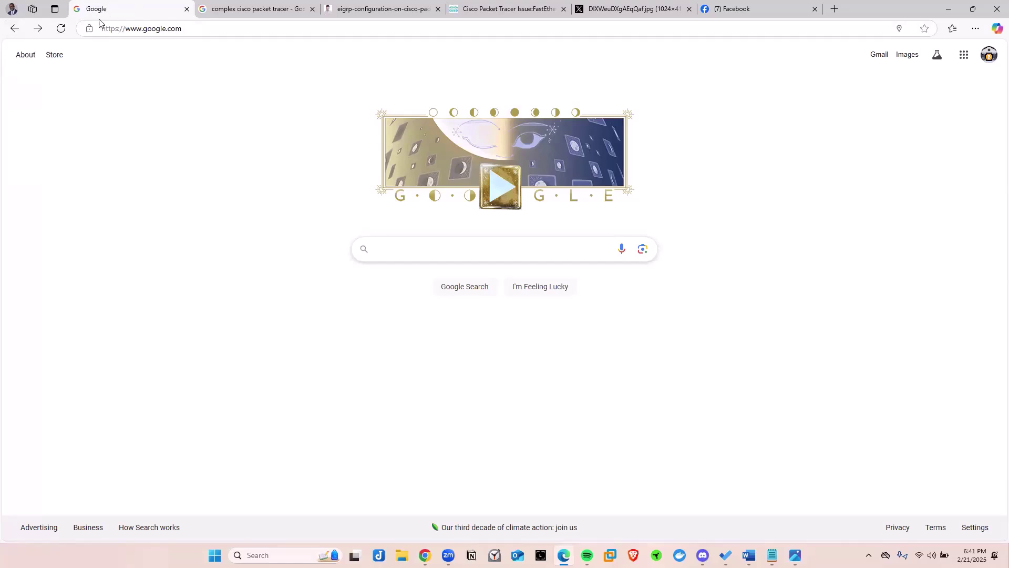
Step: Search Google for 'Cisco Network academy resource hub' and open the results
click(398, 252)
text(Cisco)
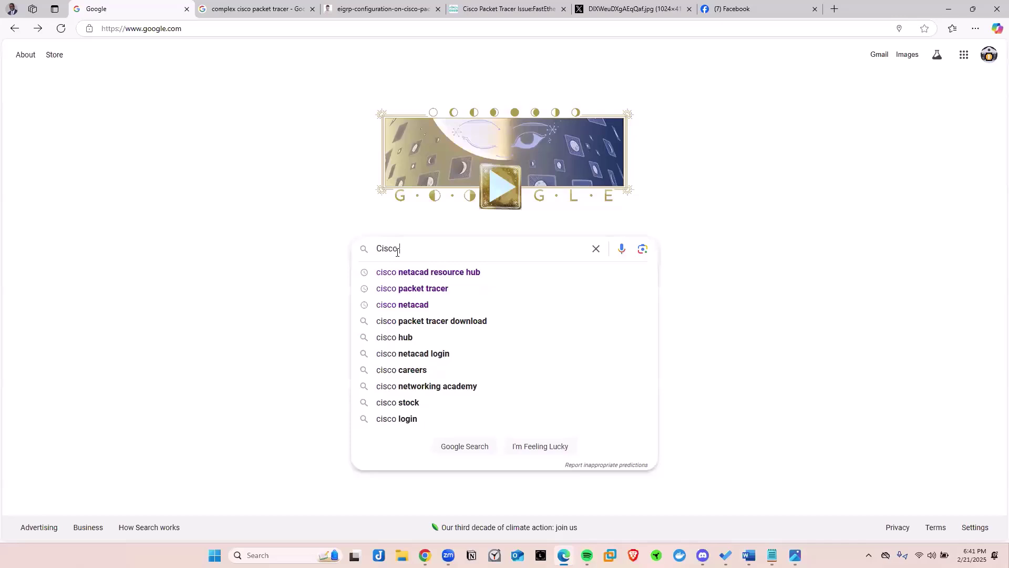
text( Neta)
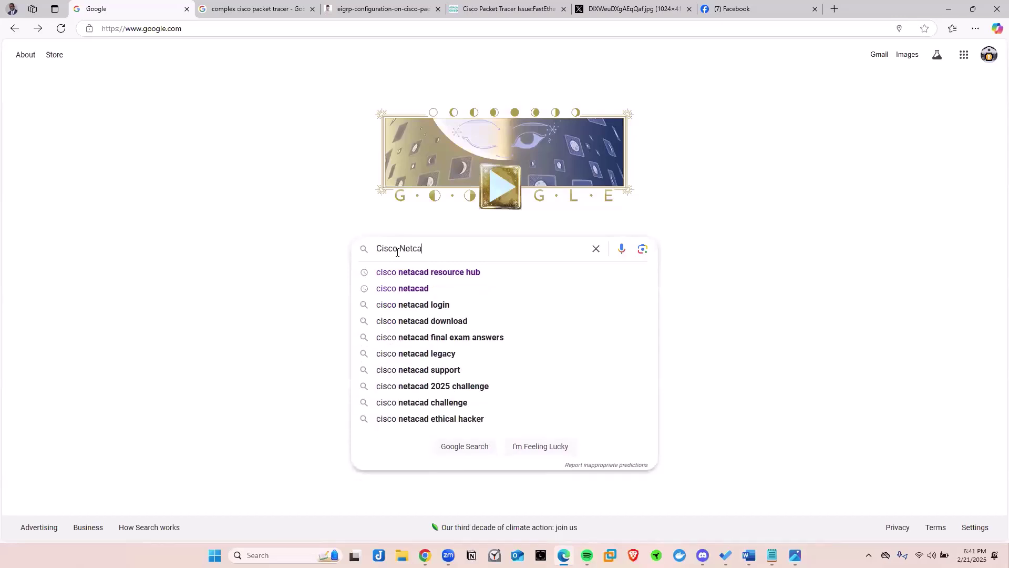
key(BackSpace)
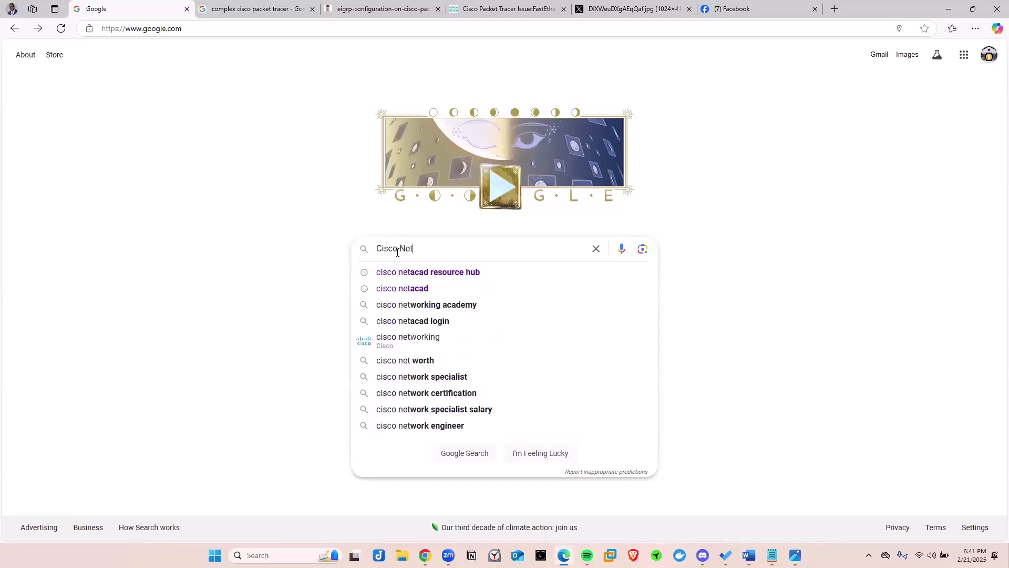
text(work )
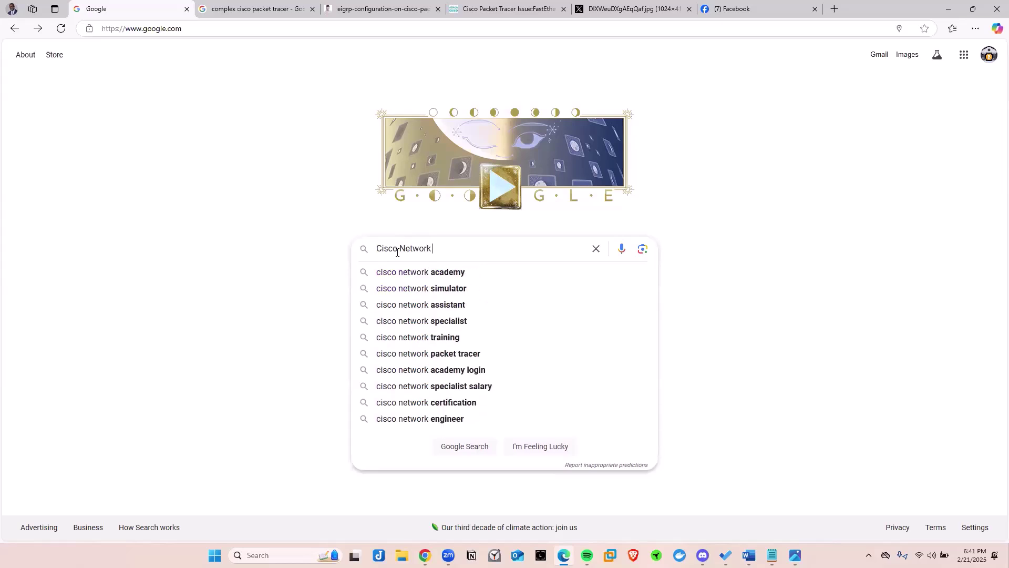
text(academy re)
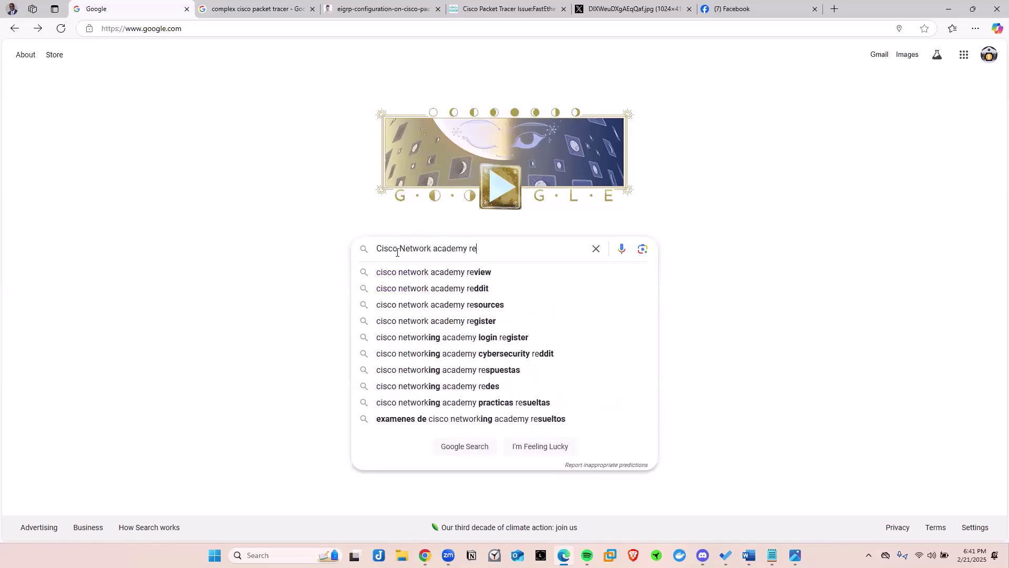
text(source hub)
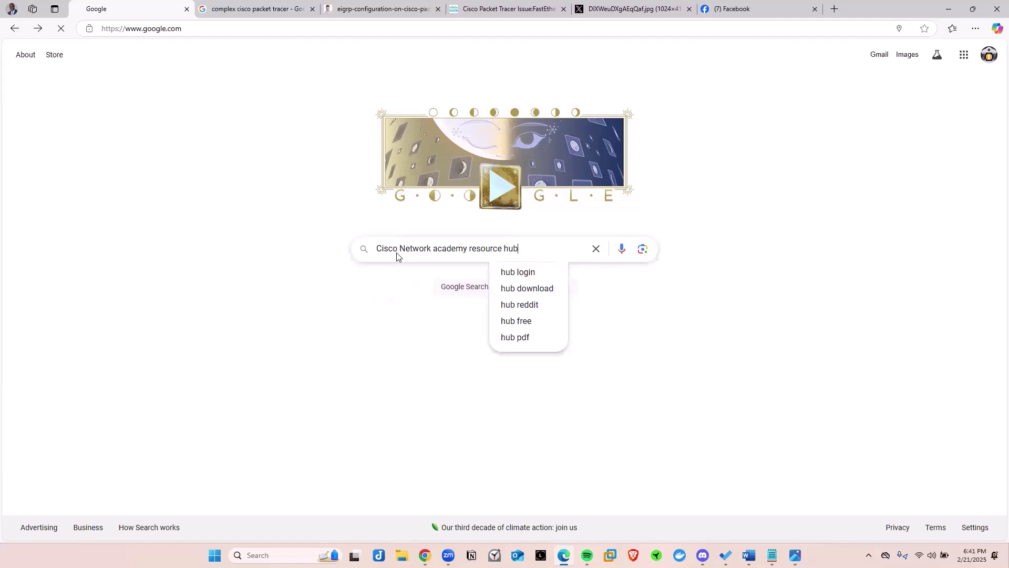
key(Return)
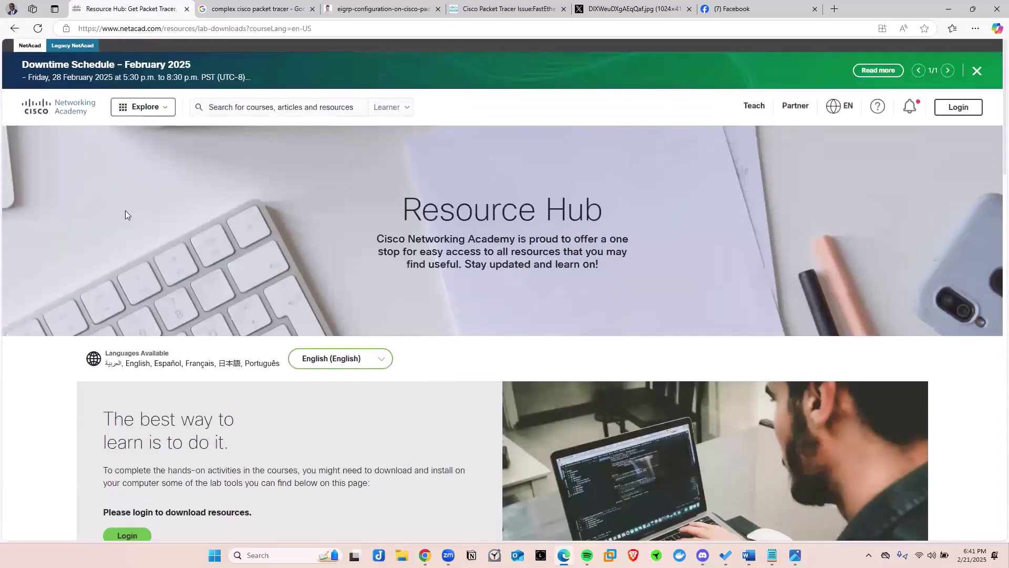
Step: Scroll to the Packet Tracer download notice and highlight its login requirement
scroll(66, 238, down, 2)
scroll(491, 187, up, 1)
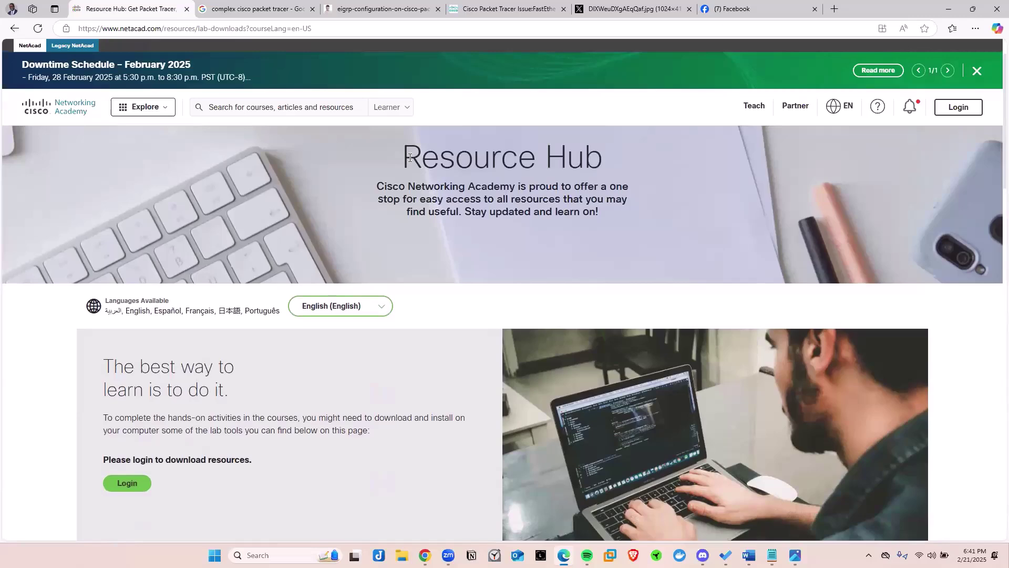
scroll(134, 309, down, 8)
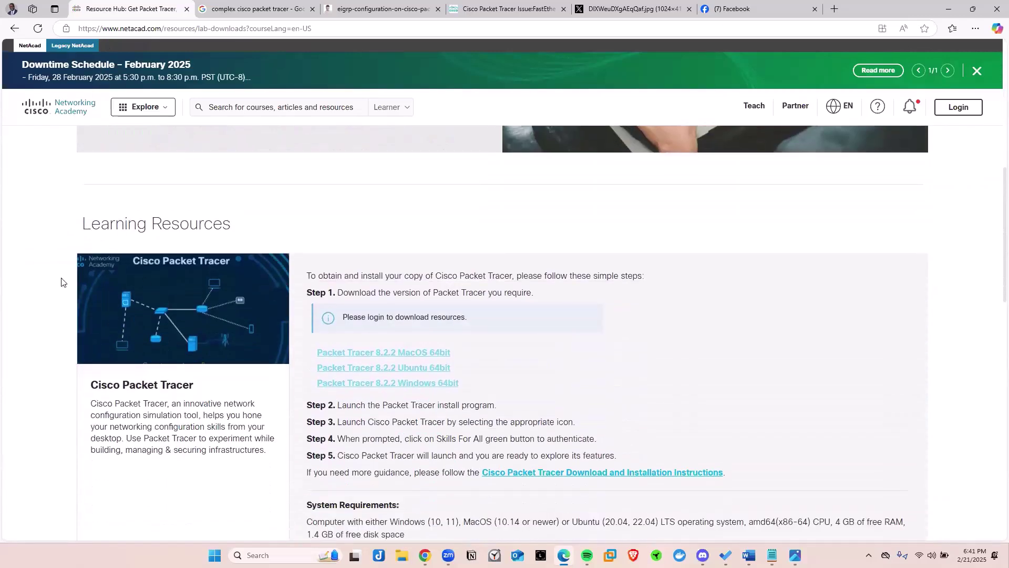
scroll(61, 282, down, 2)
scroll(60, 283, down, 2)
scroll(63, 282, up, 1)
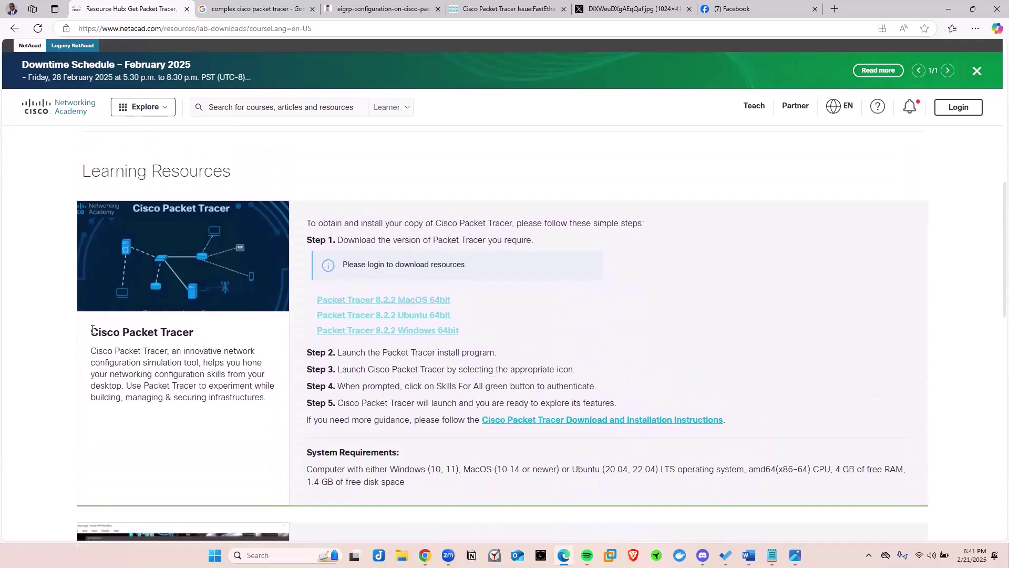
drag(91, 332, 209, 337)
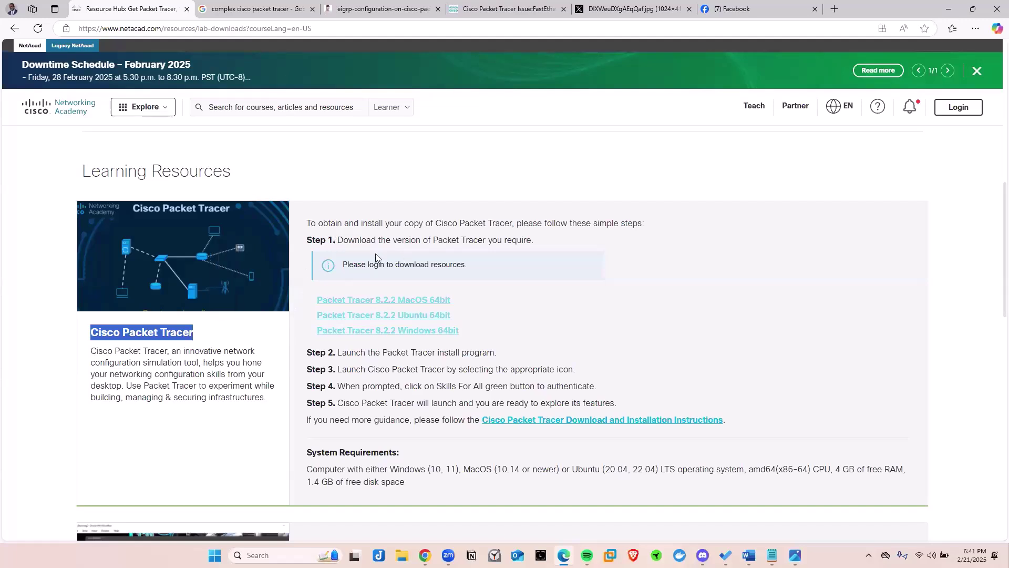
drag(369, 266, 387, 268)
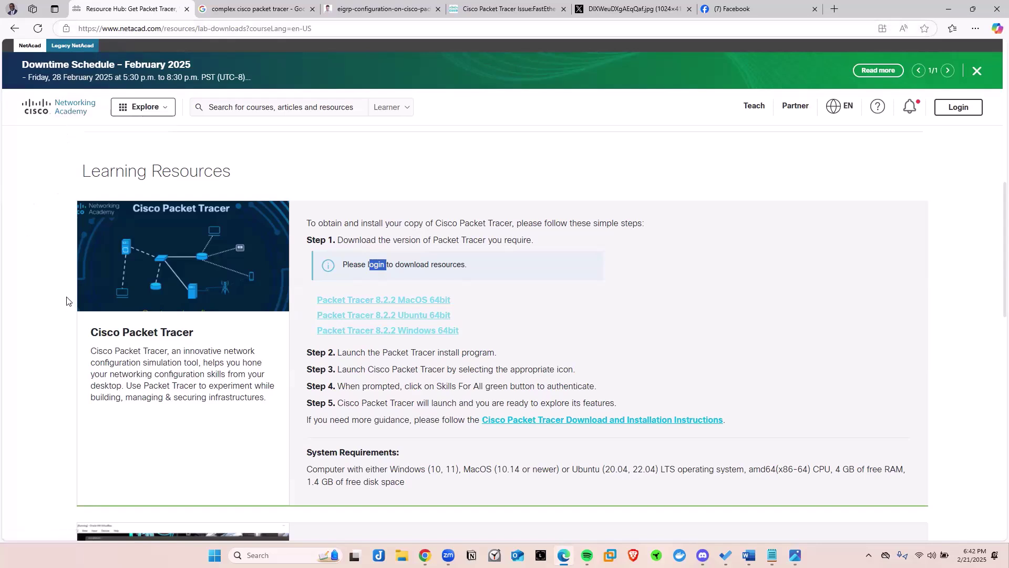
scroll(42, 302, down, 2)
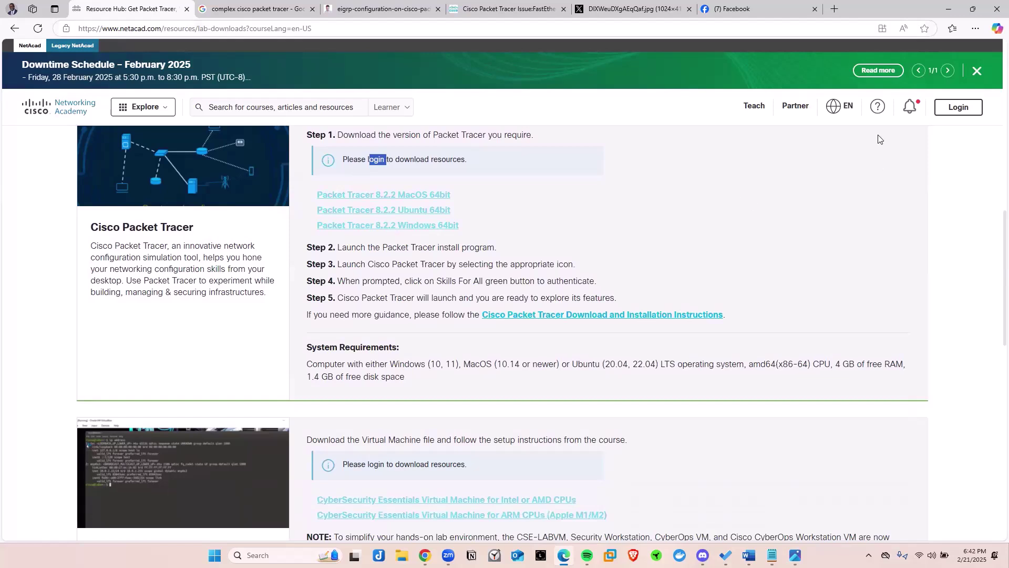
Step: Log in to the Networking Academy account with the saved credentials, declining to save the password
click(957, 109)
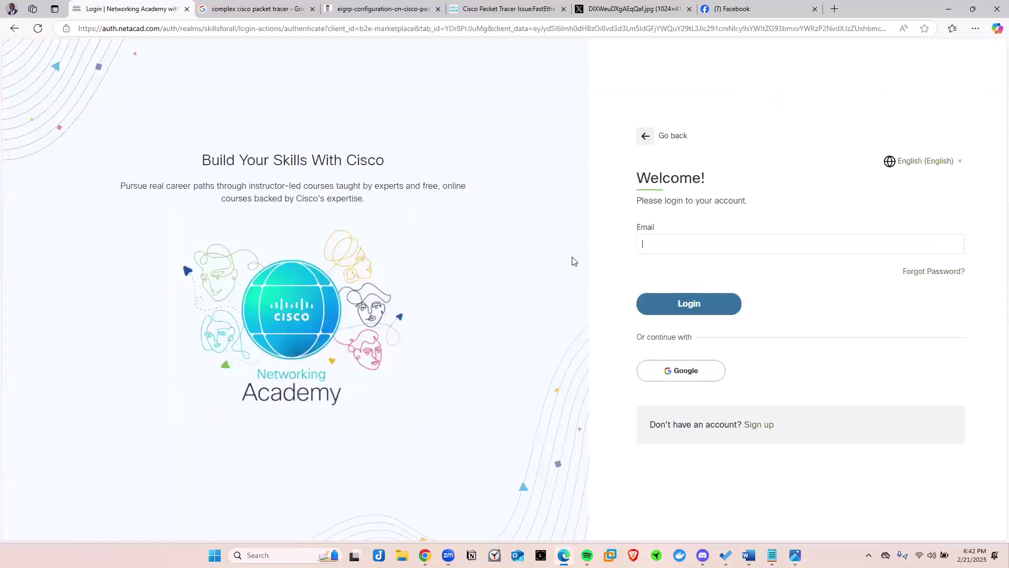
click(754, 427)
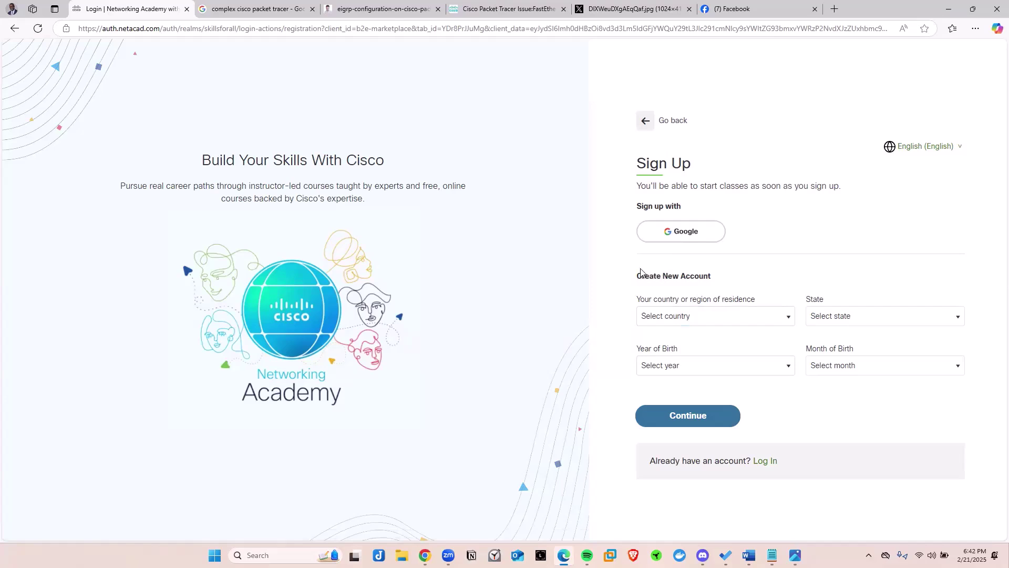
click(647, 123)
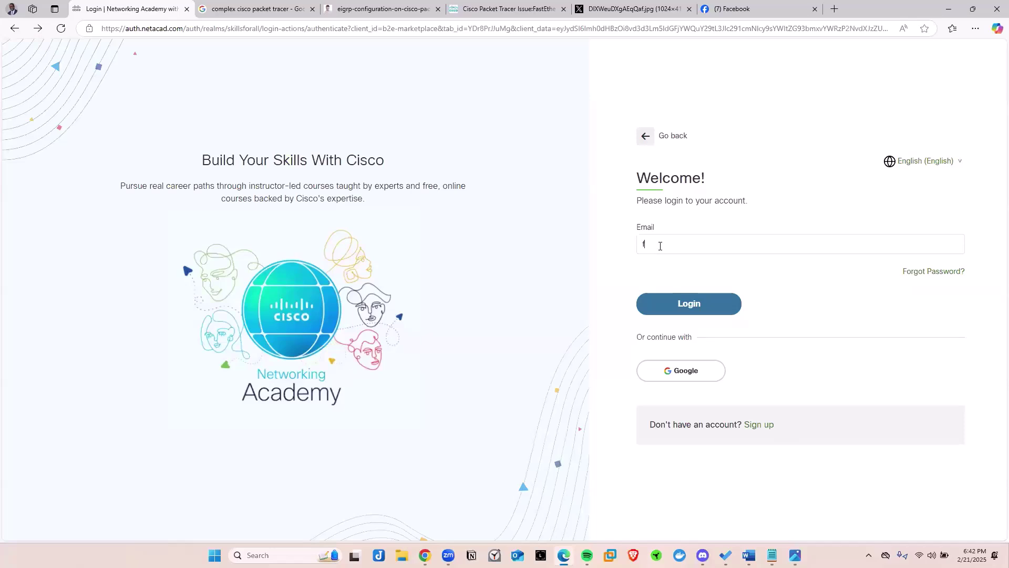
click(665, 271)
key(Return)
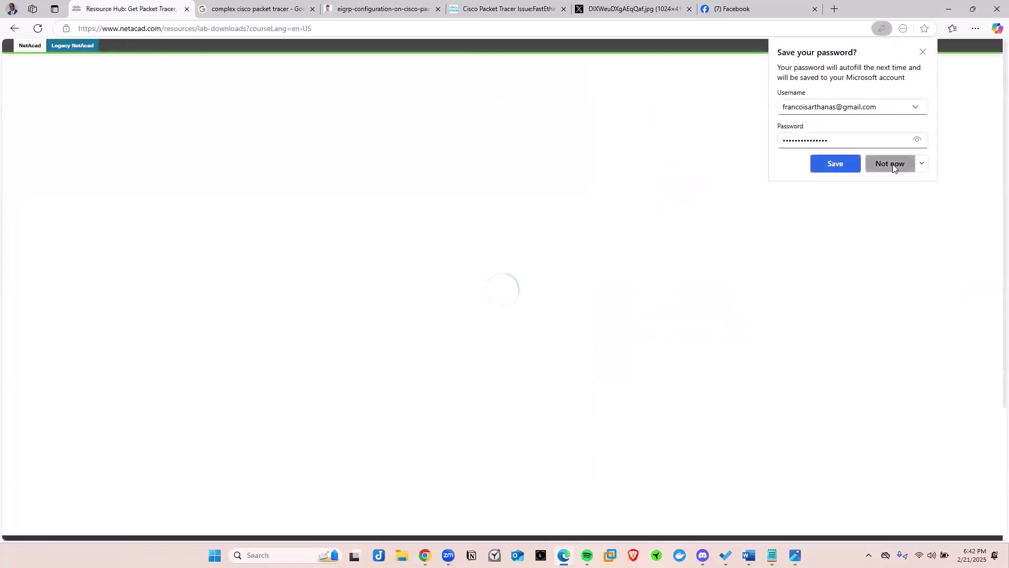
click(892, 164)
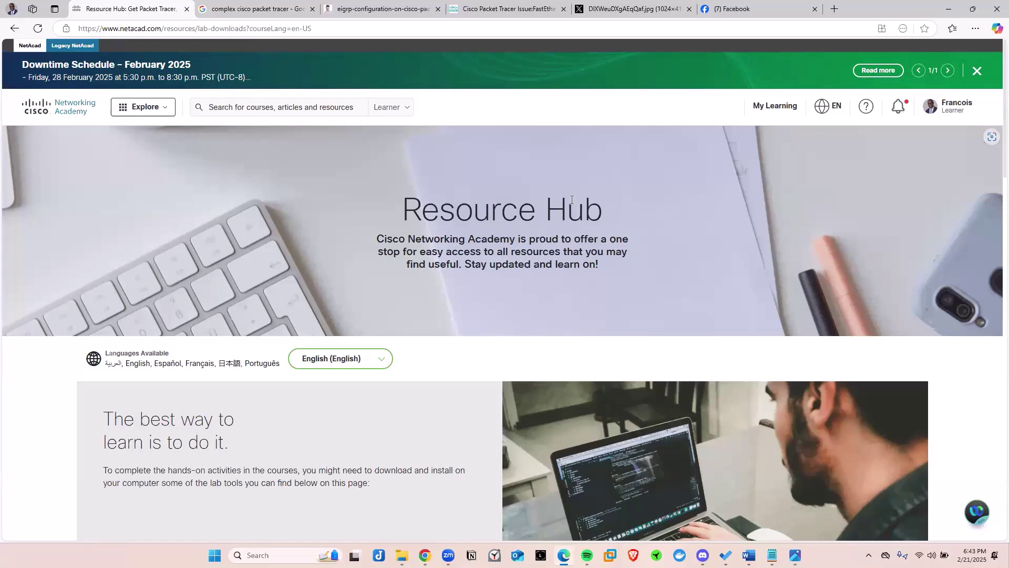
Step: Download the Packet Tracer 8.2.2 Windows 64bit installer and show it in its folder
scroll(462, 267, down, 3)
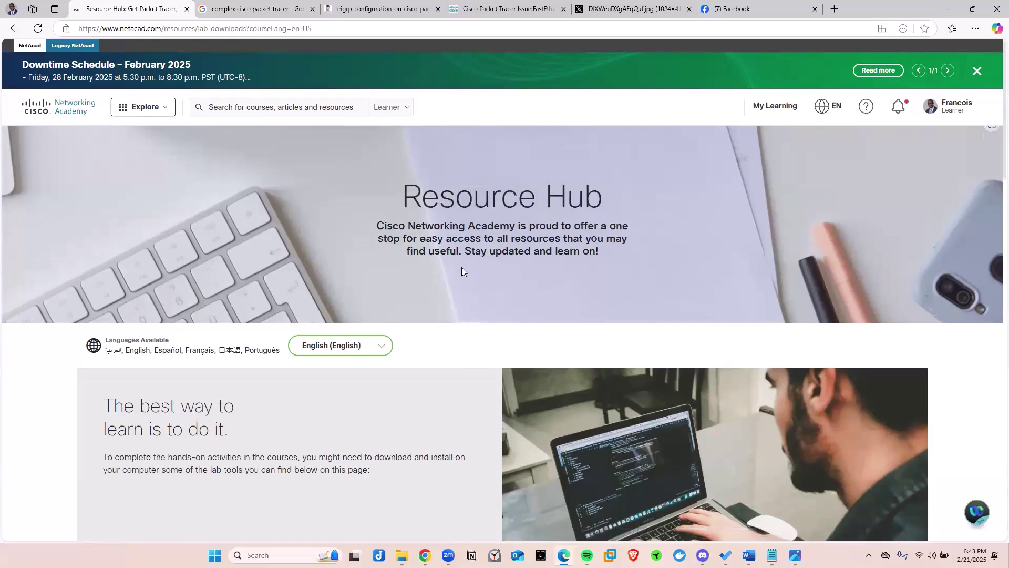
scroll(451, 271, down, 8)
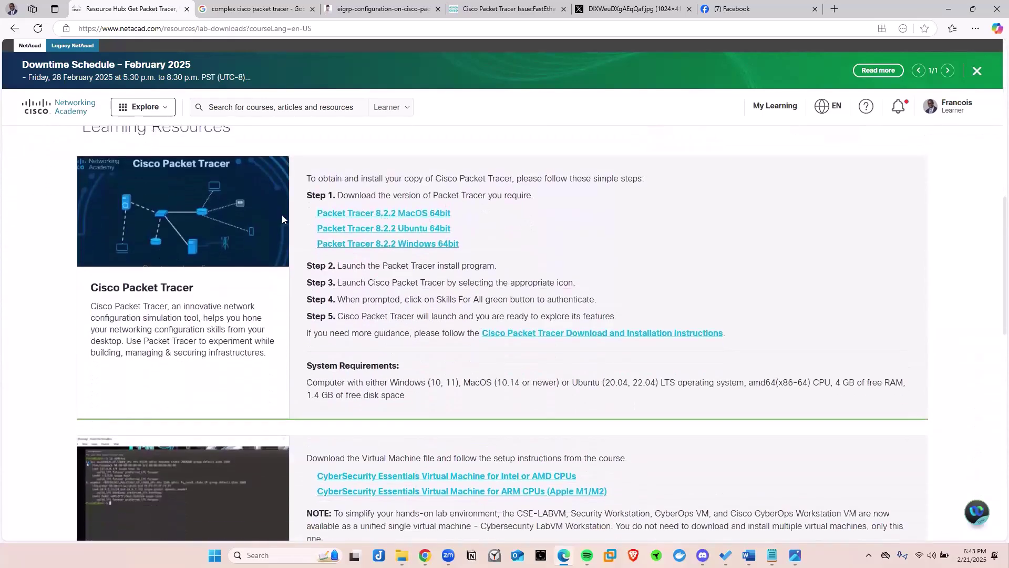
scroll(187, 190, up, 1)
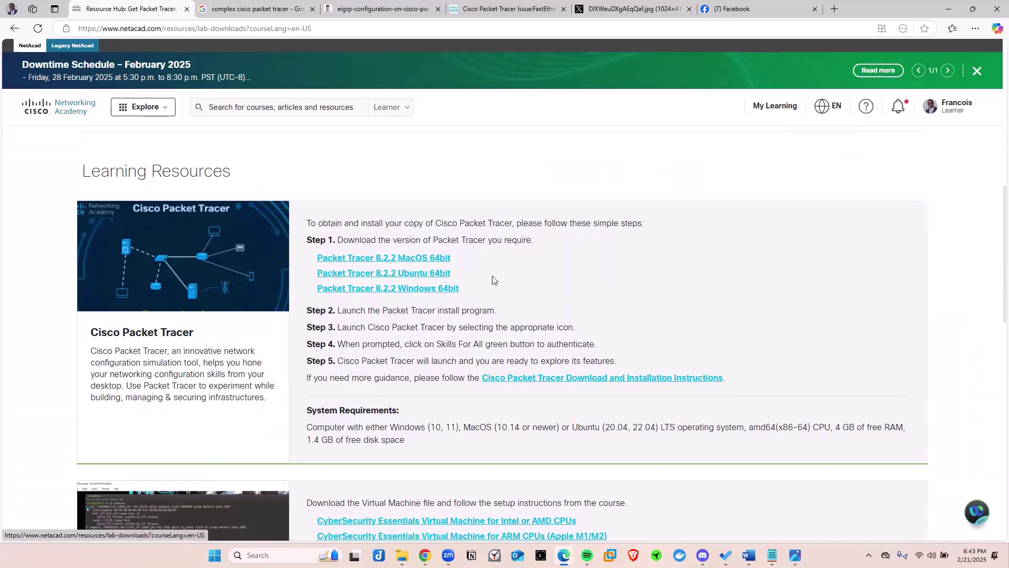
click(396, 292)
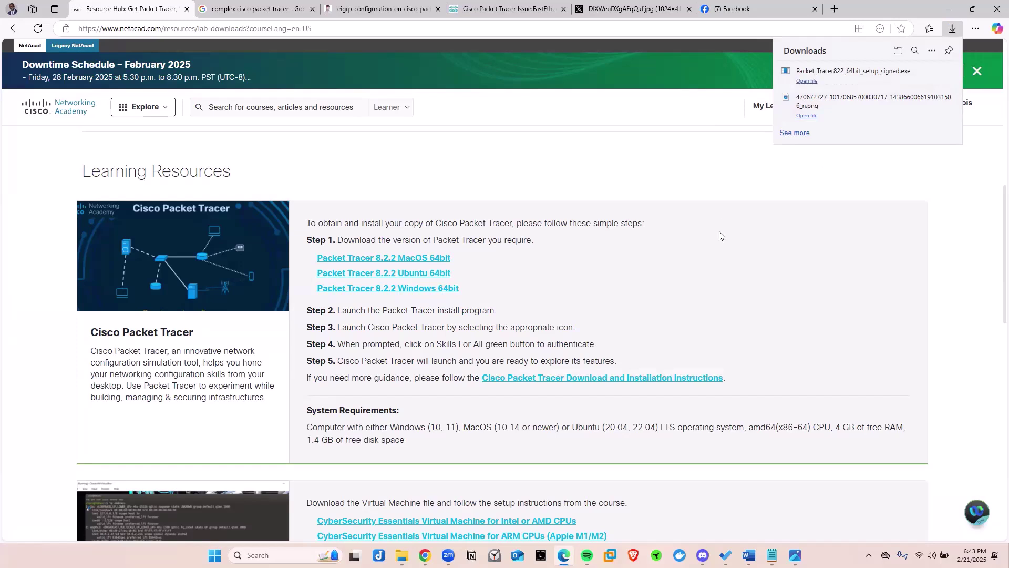
click(862, 75)
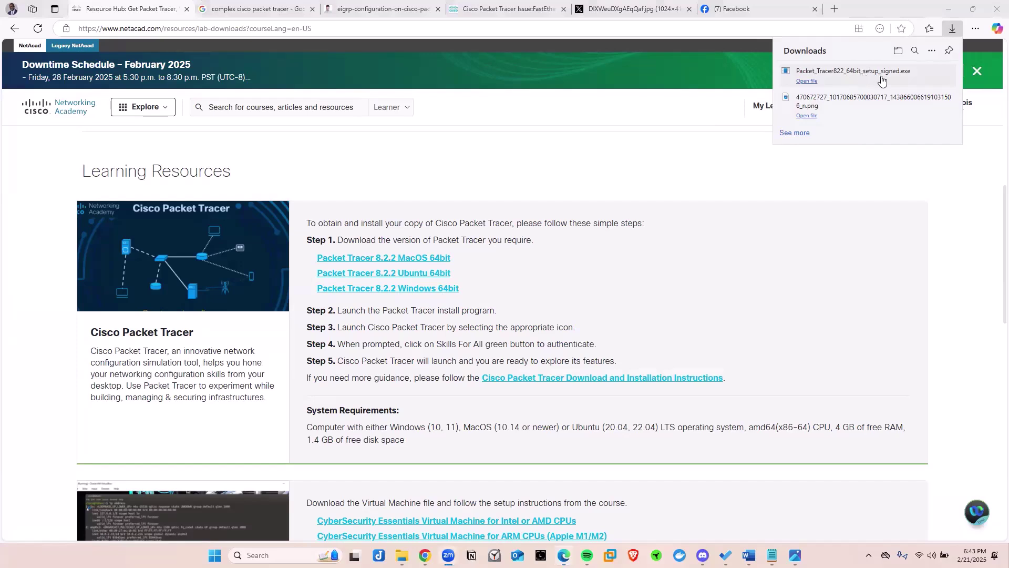
click(931, 73)
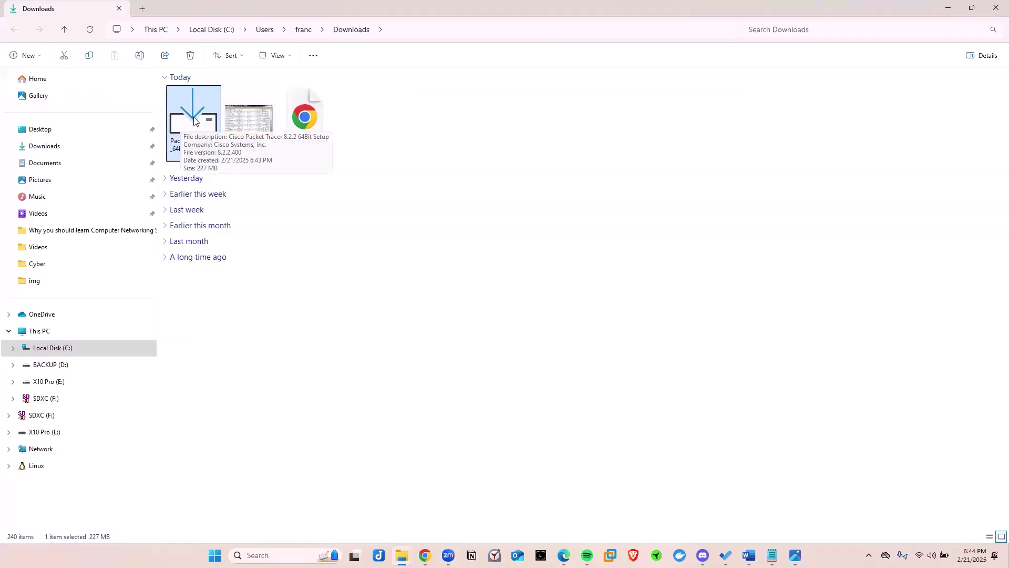
Step: Run Packet_Tracer822_64bit_setup_signed from Downloads and minimize File Explorer
double_click(193, 100)
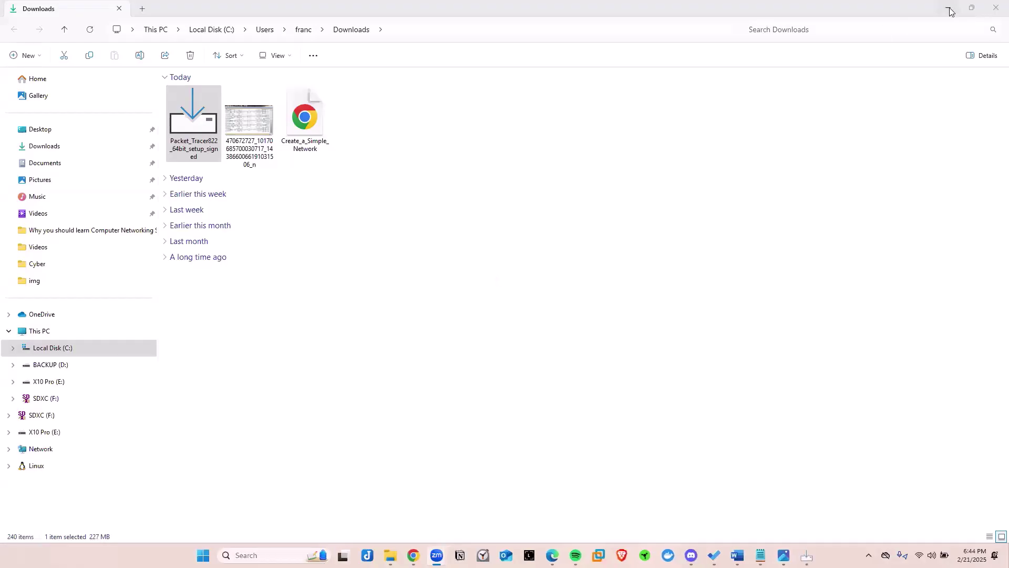
click(951, 10)
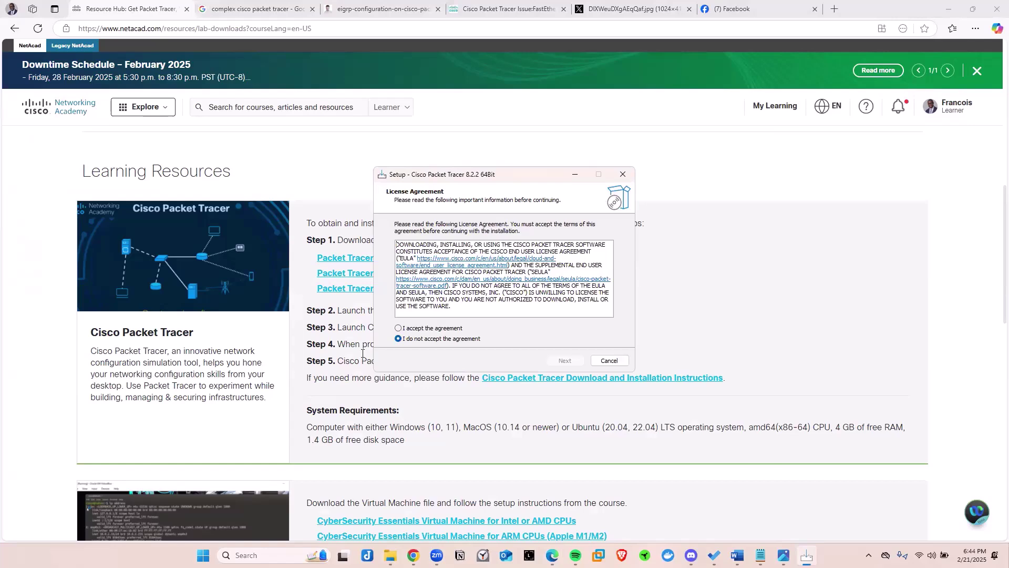
Step: Accept the licence, keep default folders, add a Quick Launch shortcut, and install Packet Tracer 8.2.2
drag(509, 178, 420, 220)
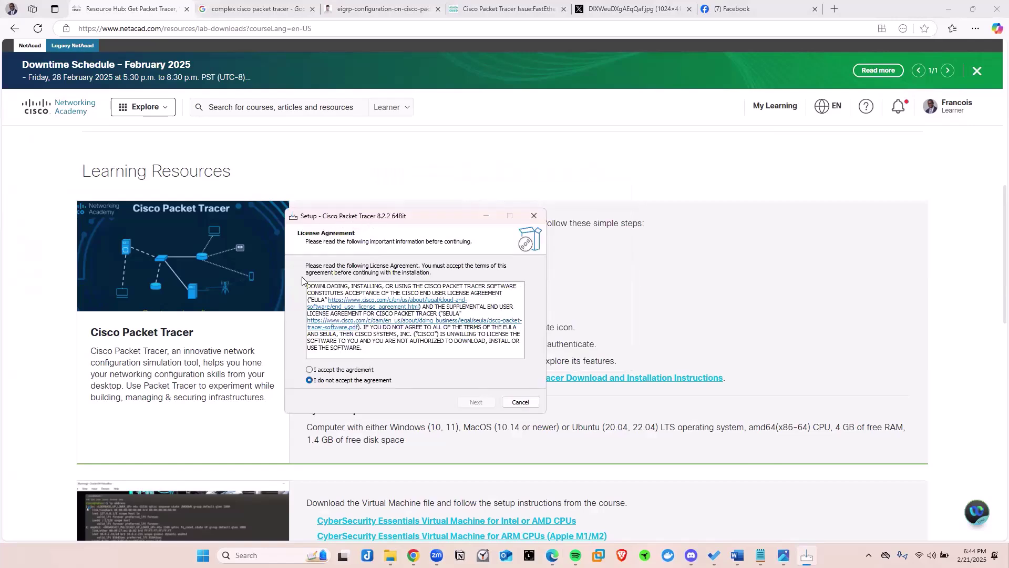
click(311, 370)
click(478, 403)
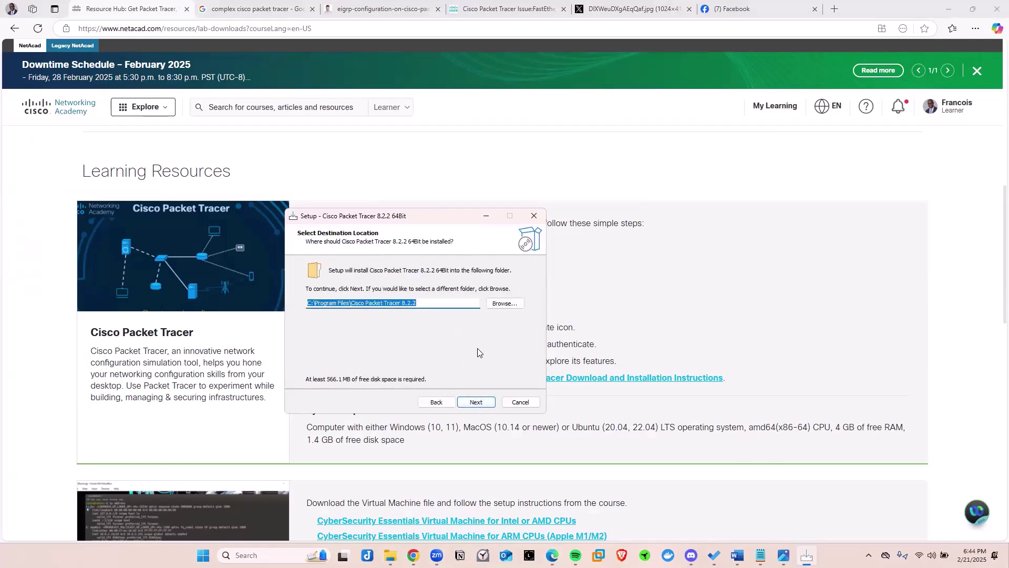
click(476, 402)
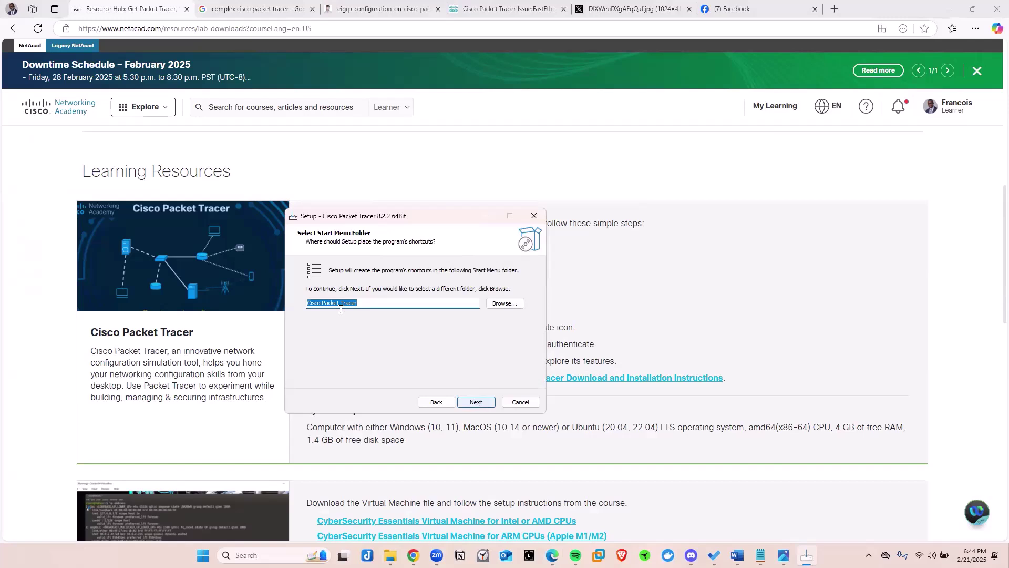
click(474, 403)
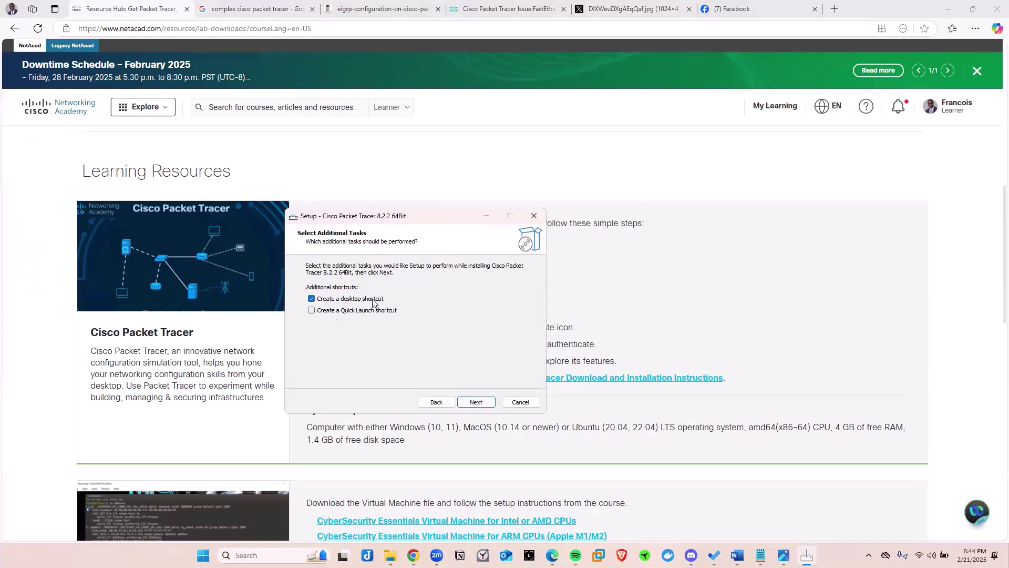
click(313, 312)
click(476, 402)
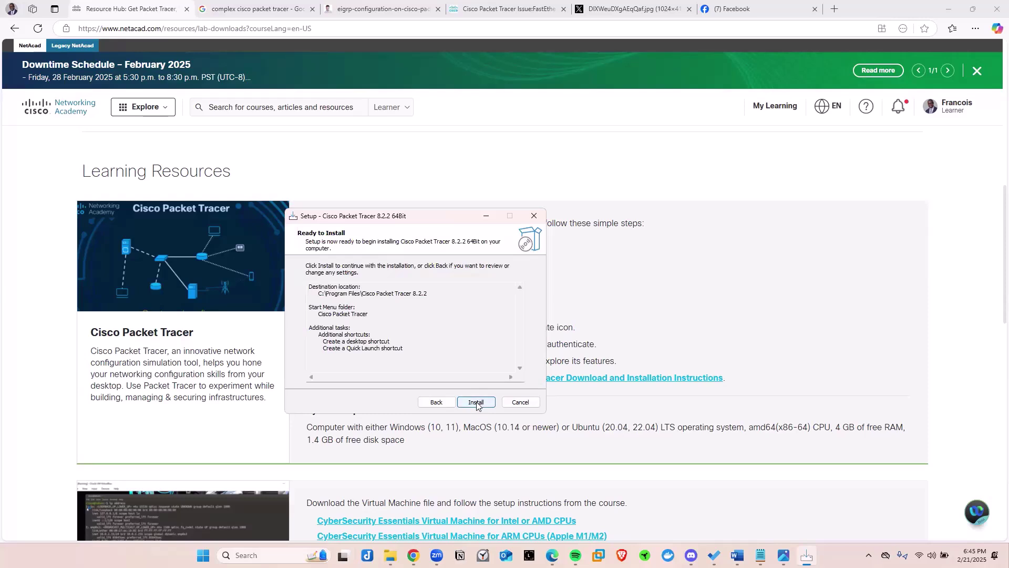
click(476, 403)
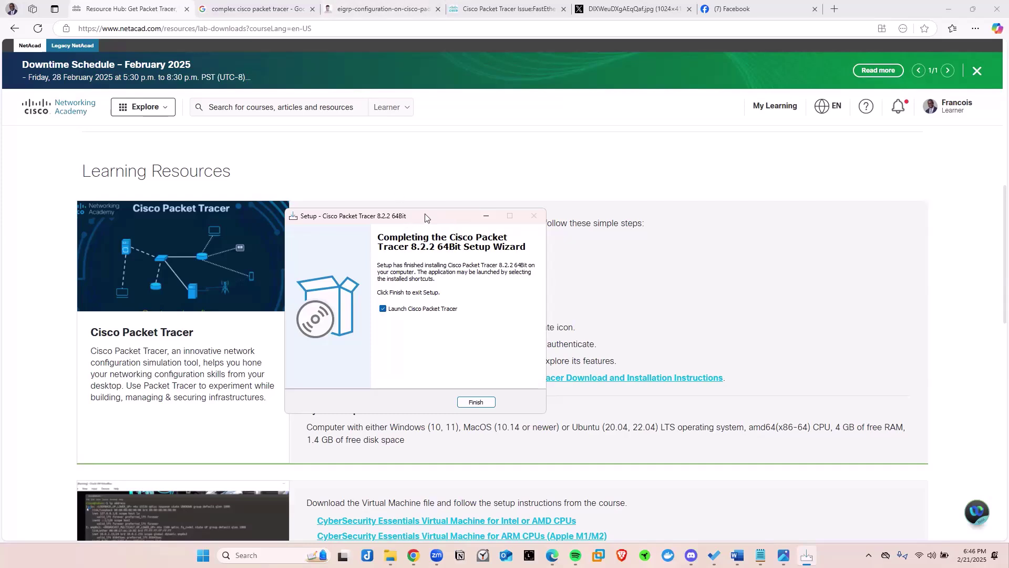
Step: Finish setup with Packet Tracer launching and accept running multi-user at startup
click(492, 361)
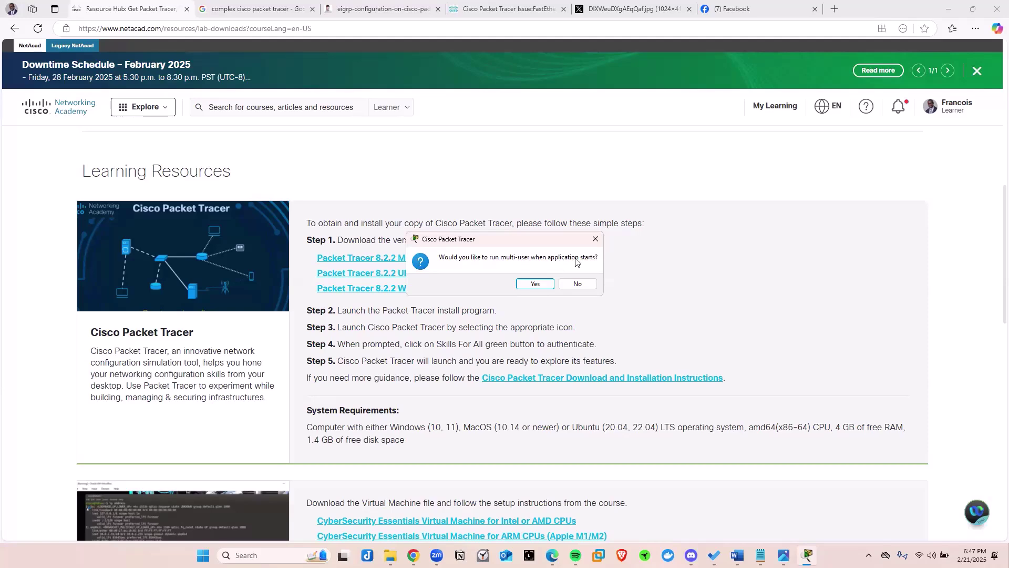
click(532, 283)
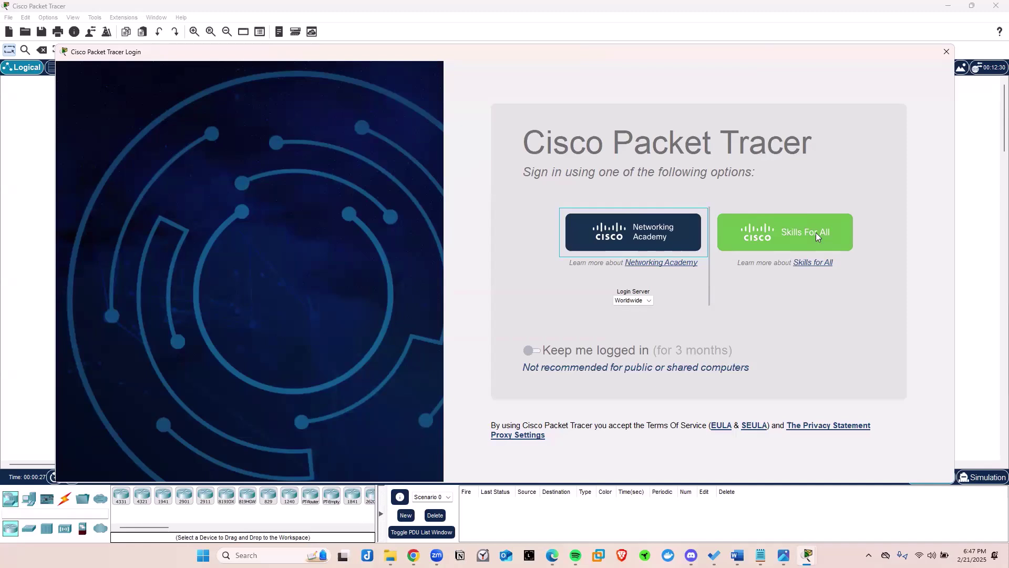
Step: Sign in to Packet Tracer using the Skills For All option
click(800, 231)
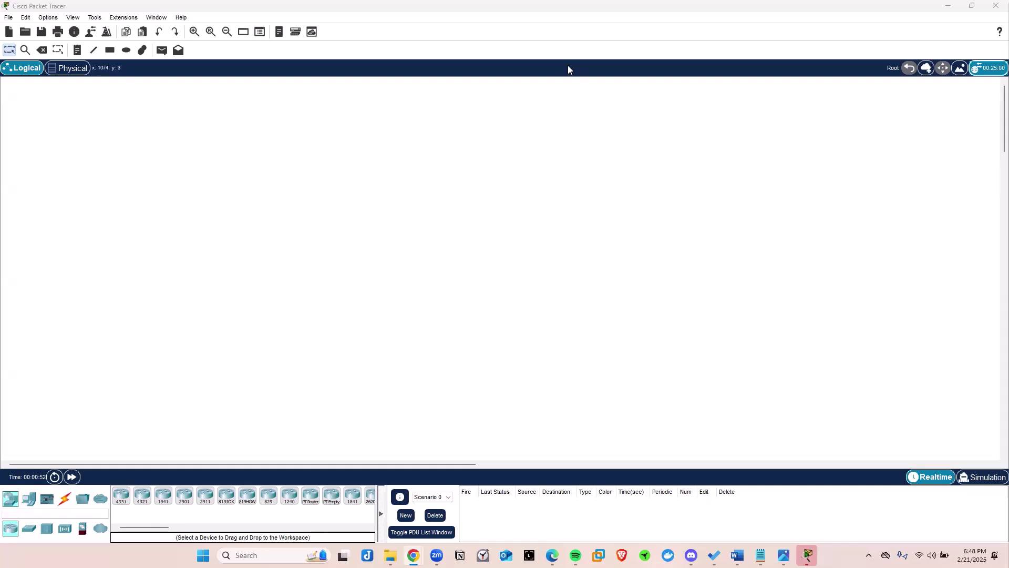
Step: Set the application font size to 10 pt in Preferences and apply it
click(155, 182)
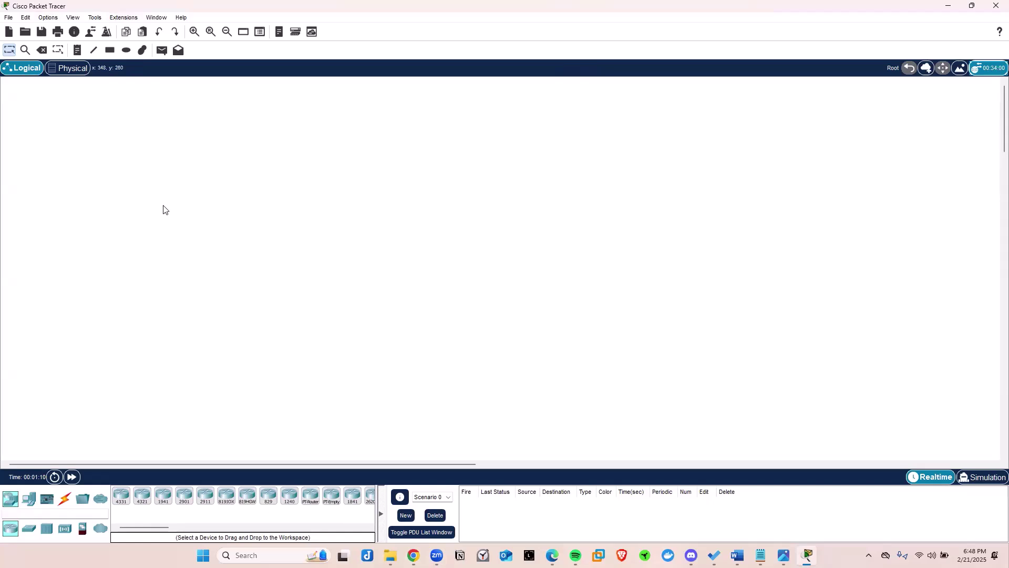
click(47, 19)
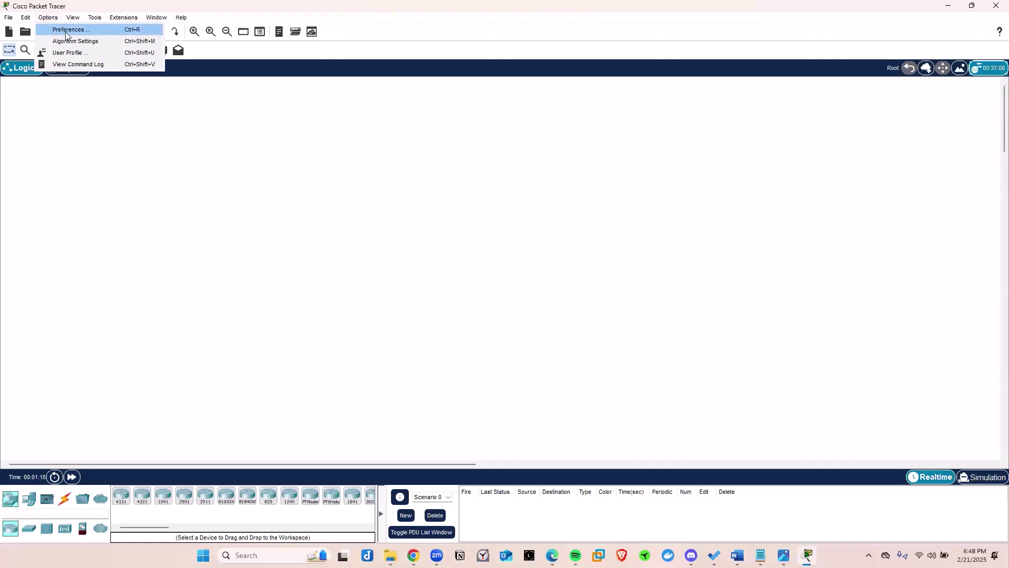
click(67, 29)
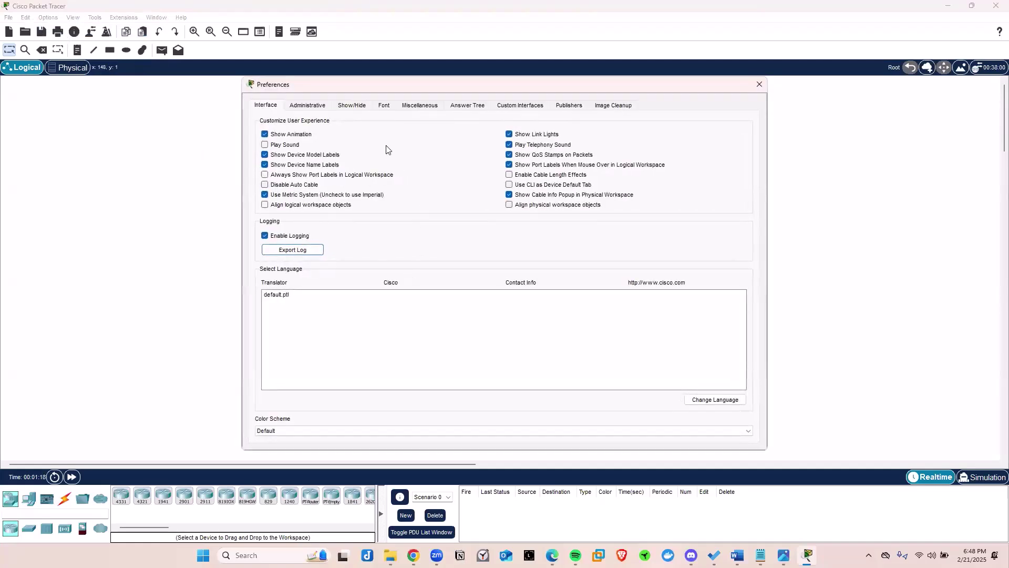
click(384, 106)
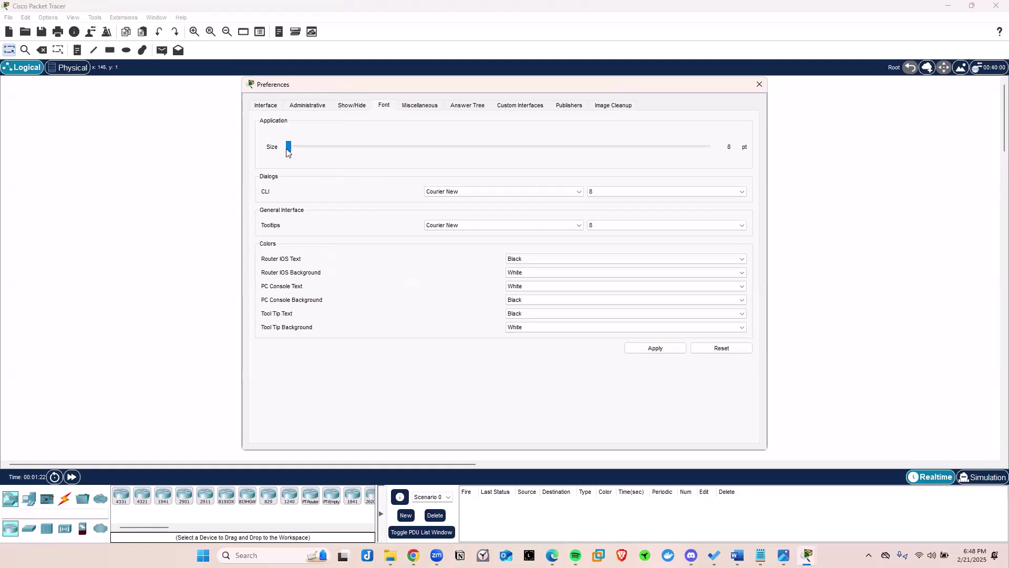
drag(287, 152, 389, 154)
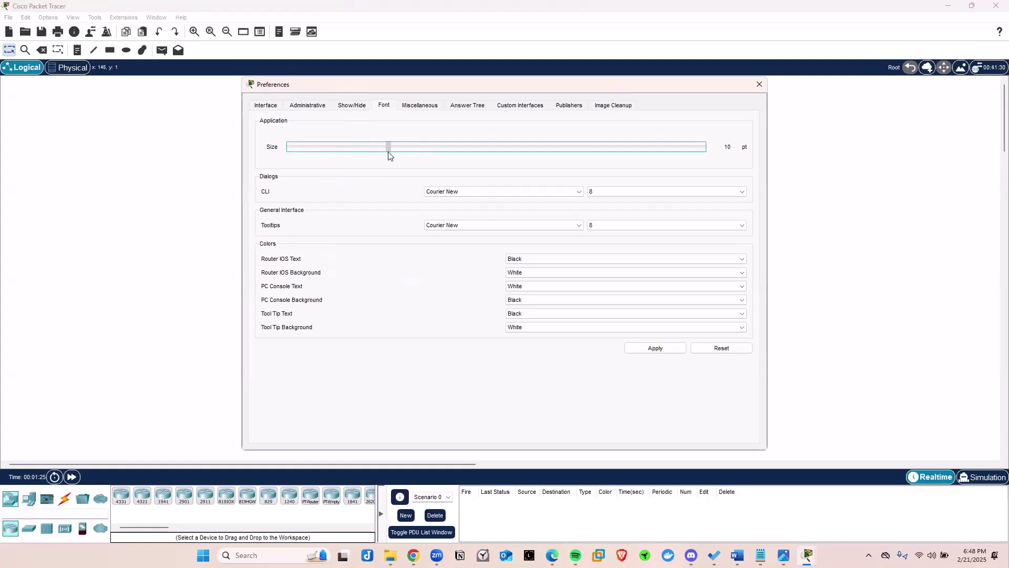
click(655, 349)
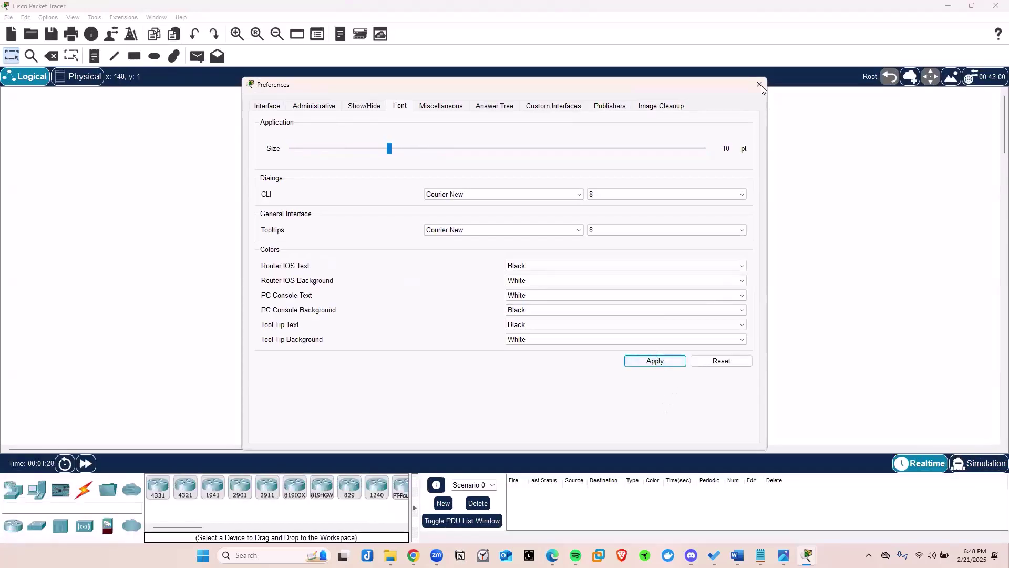
click(759, 84)
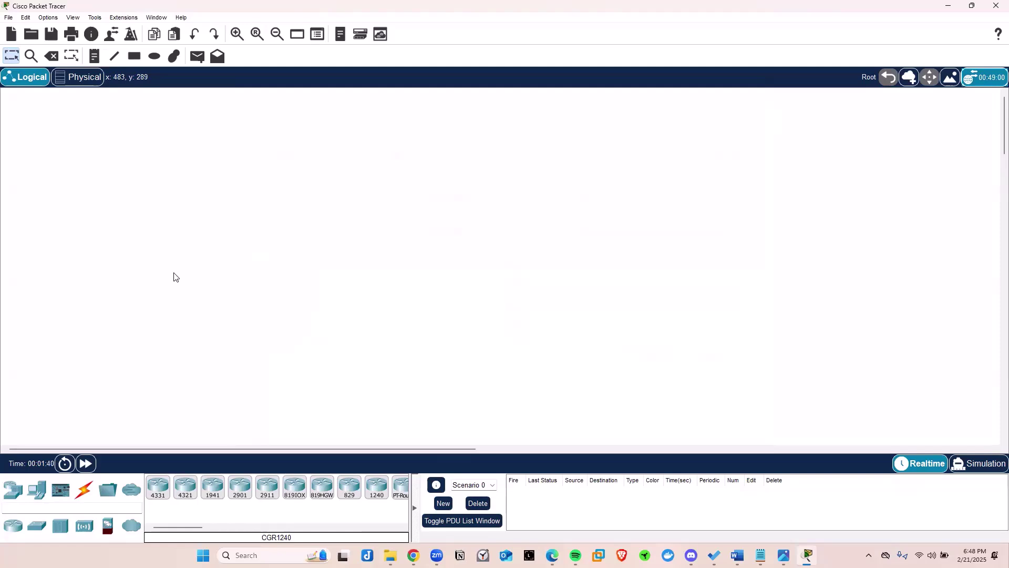
Step: Hide the PDU list and browse routers, switches, hubs, wireless, security and WAN emulation devices
click(14, 491)
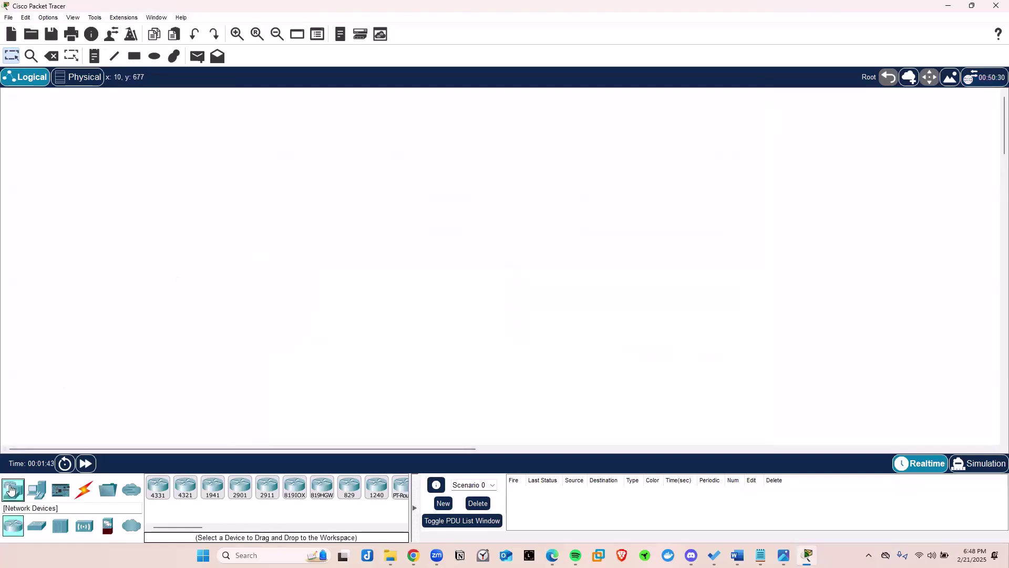
click(415, 510)
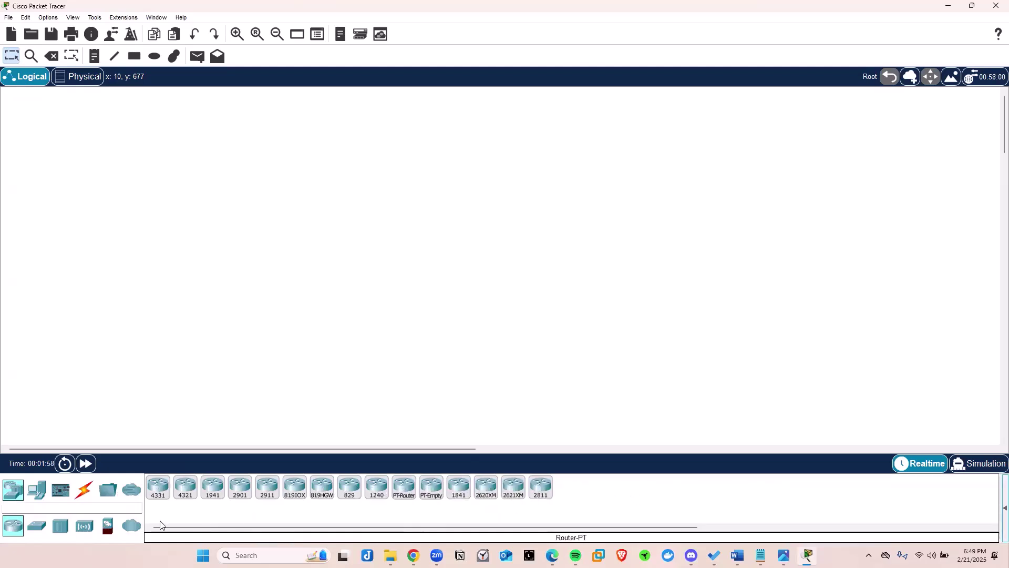
click(37, 527)
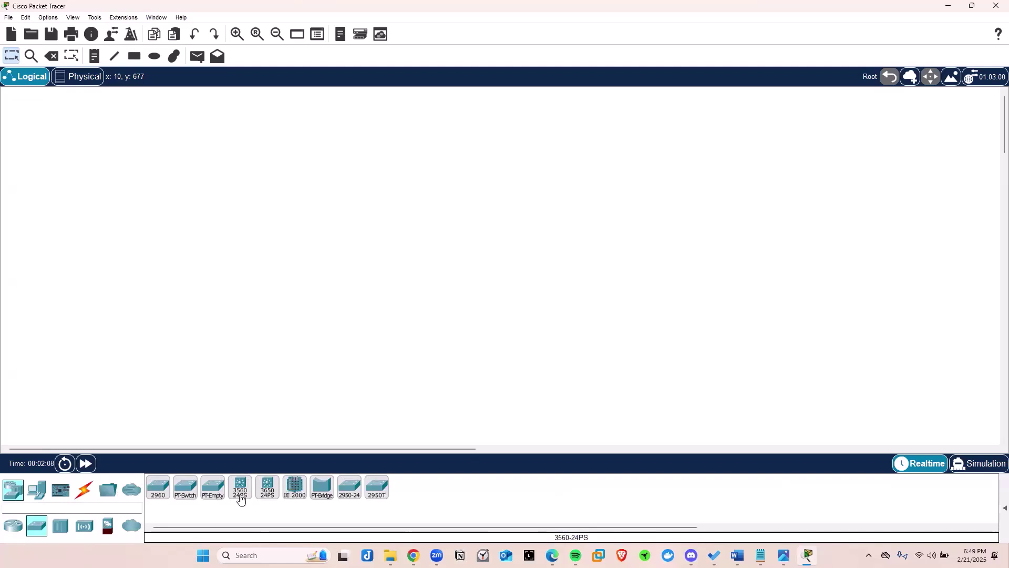
click(61, 528)
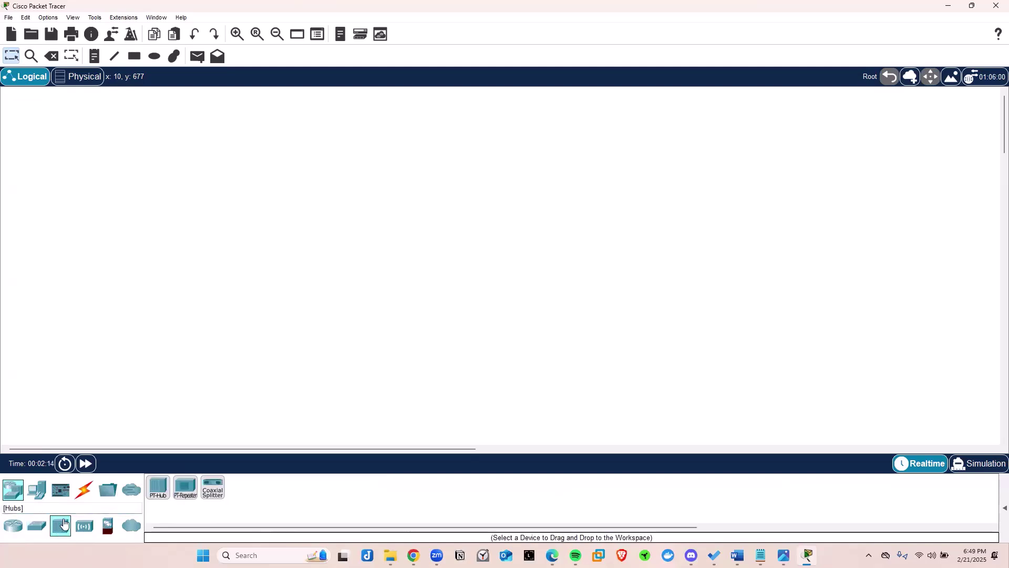
click(83, 528)
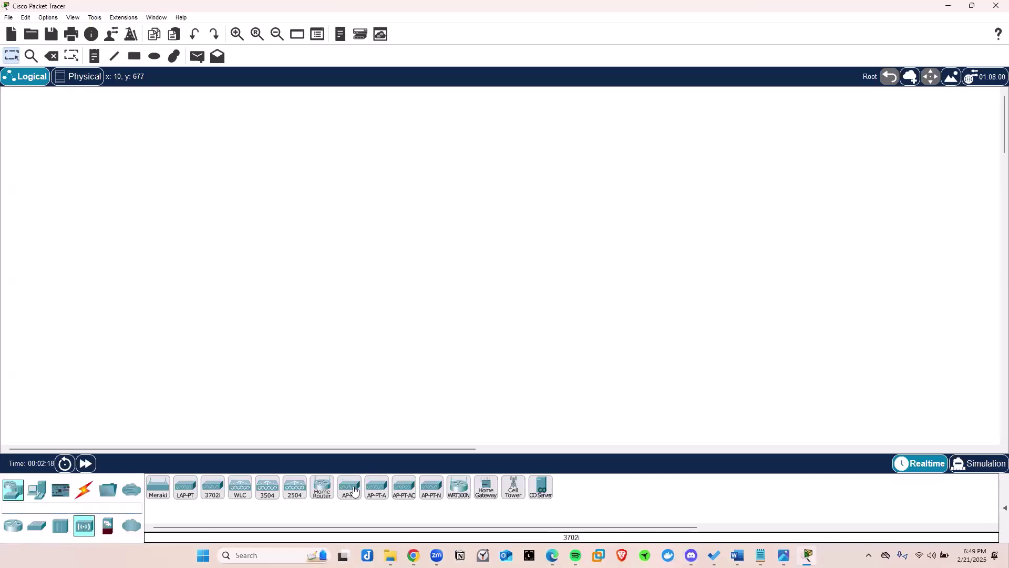
click(108, 526)
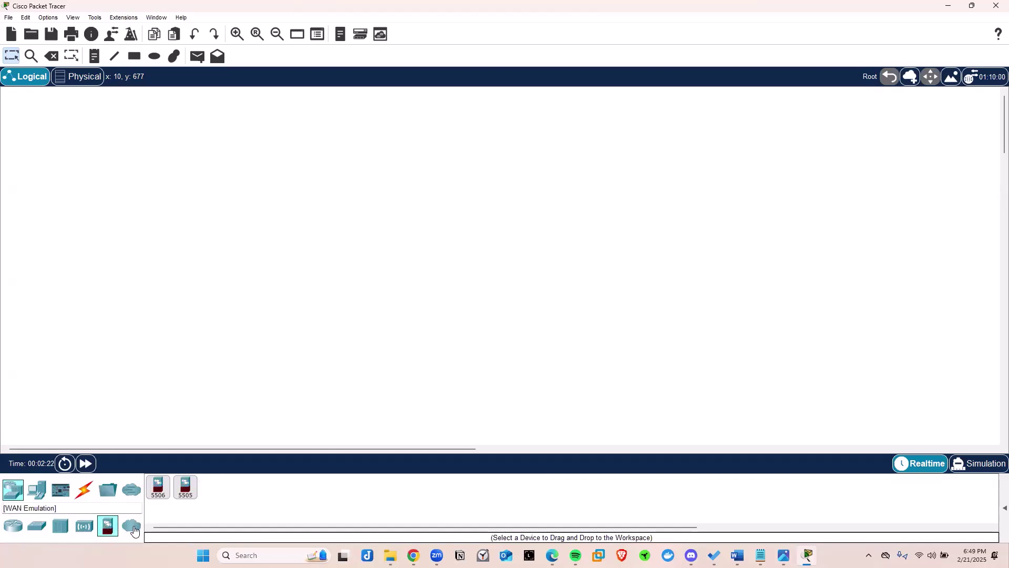
click(136, 528)
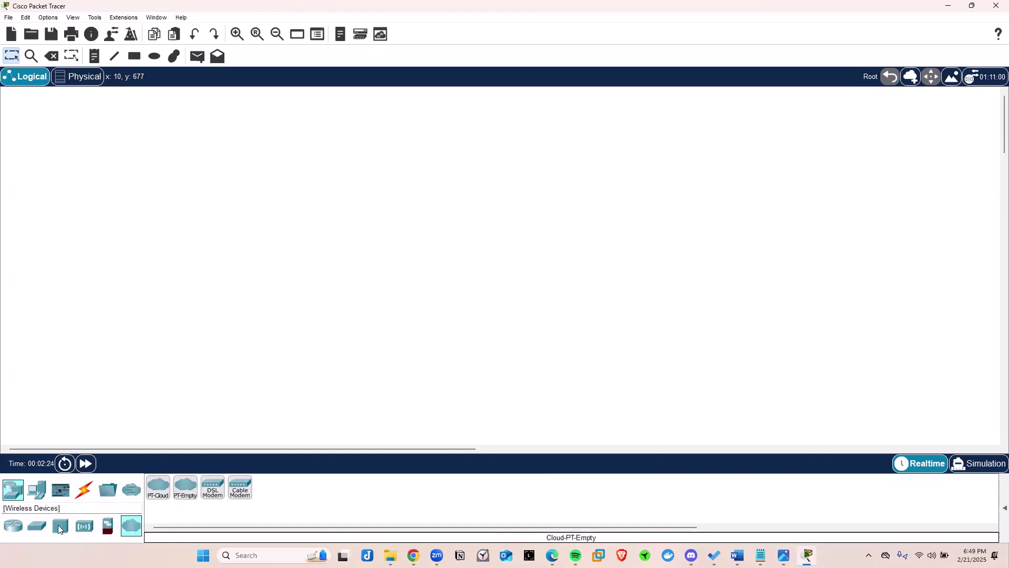
click(13, 526)
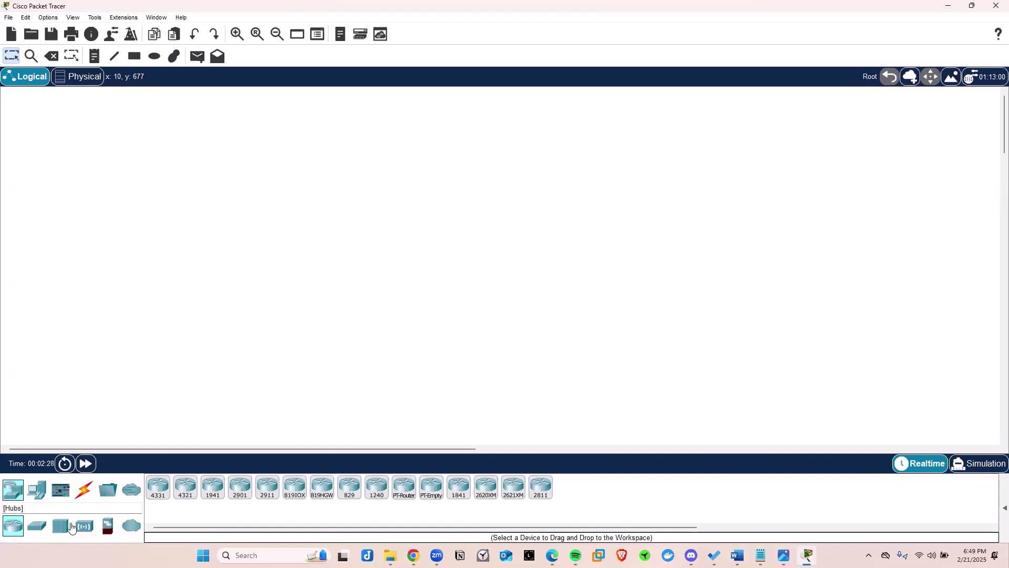
Step: Browse the Home, Smart City and Power Grid device groups, ending on Components (MCU Board, SBC Board, Thing)
click(37, 492)
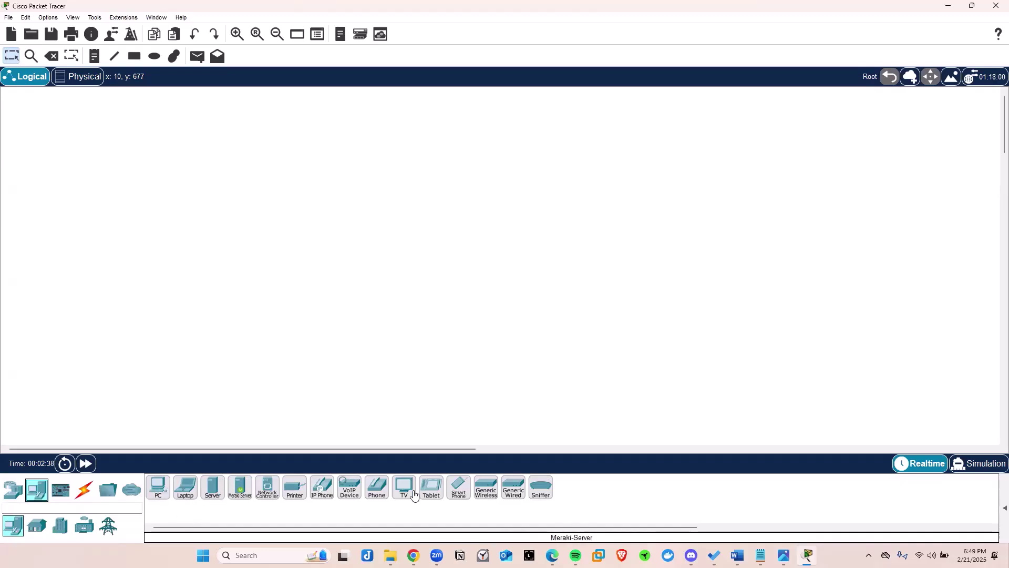
click(41, 531)
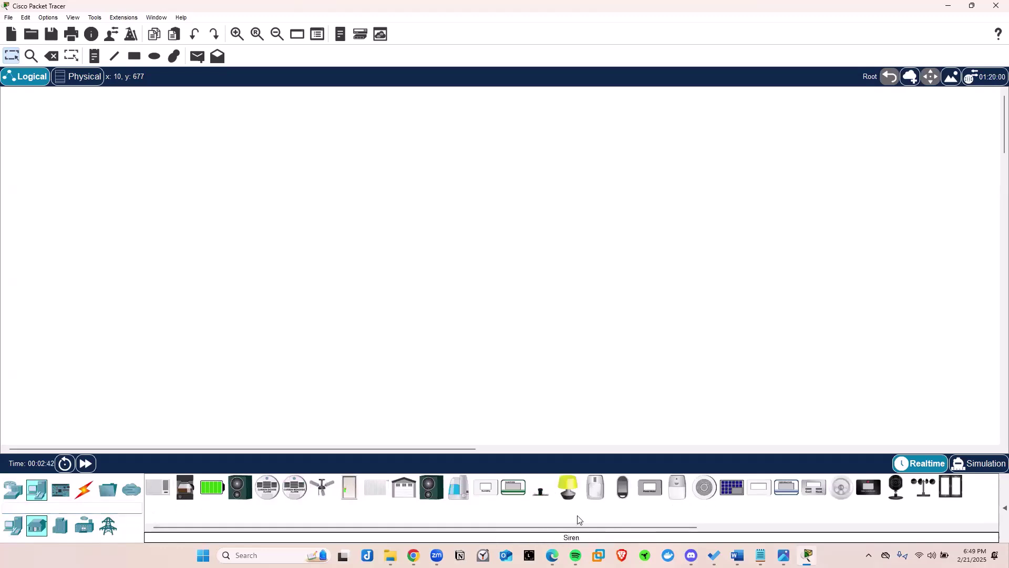
click(60, 527)
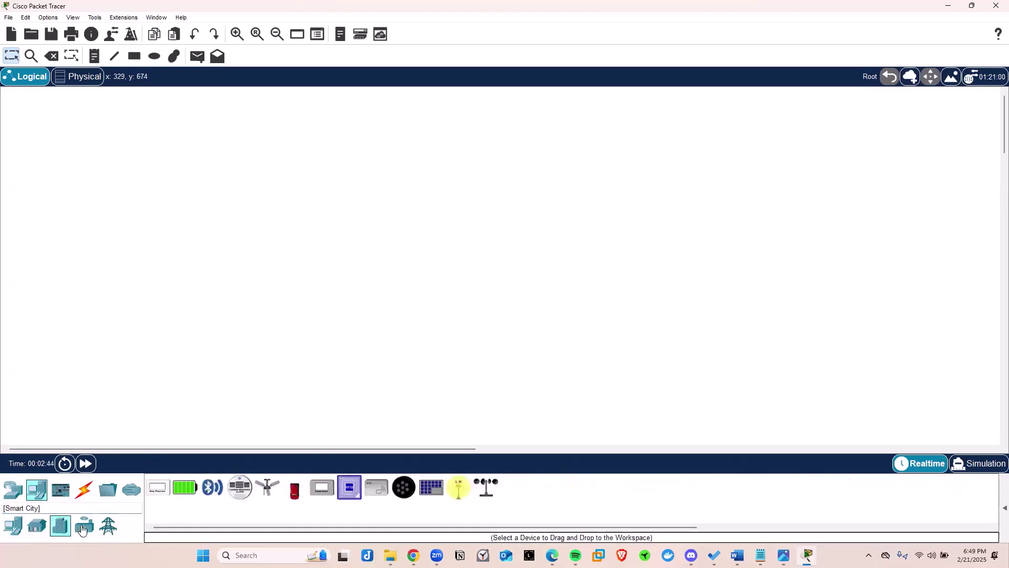
click(84, 527)
click(109, 527)
click(60, 527)
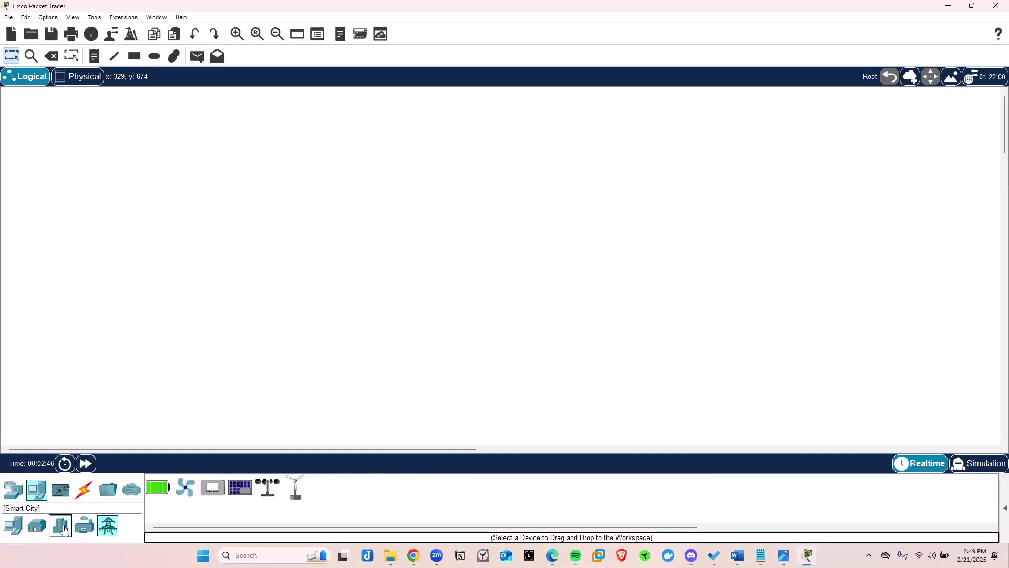
click(37, 526)
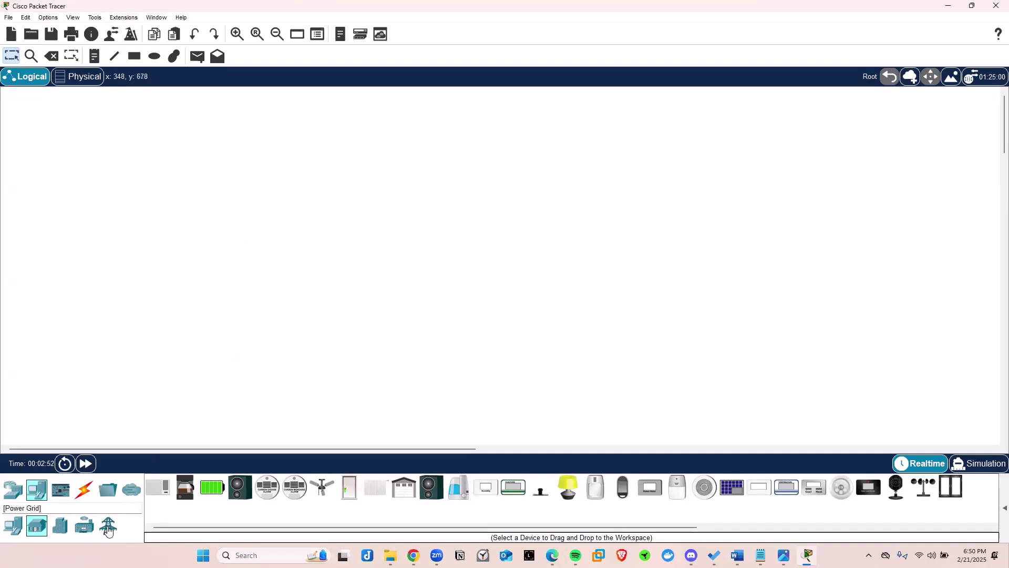
click(63, 493)
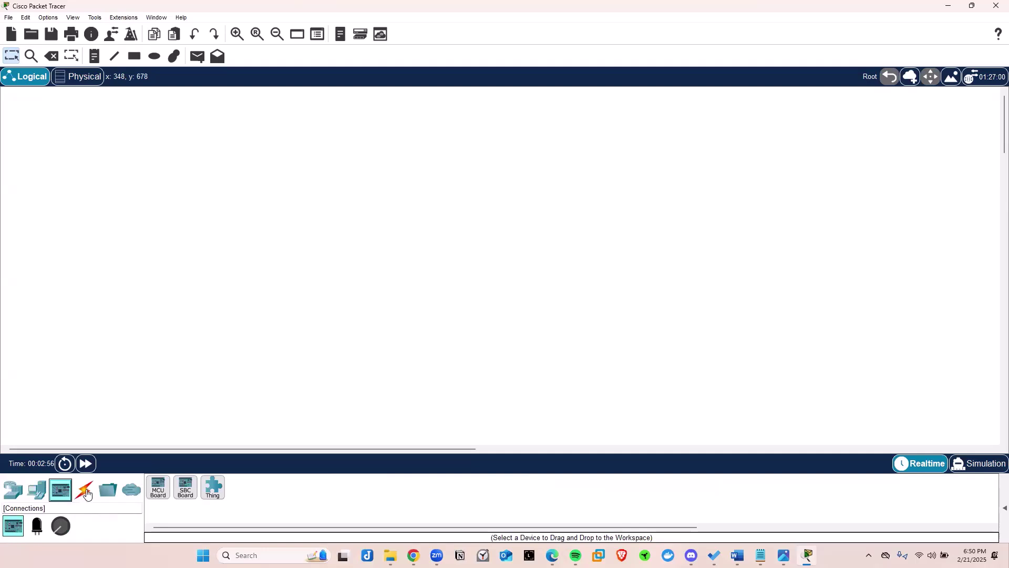
Step: Show the Connections category's cable types, such as Console, Copper Cross-Over and Fiber
click(87, 492)
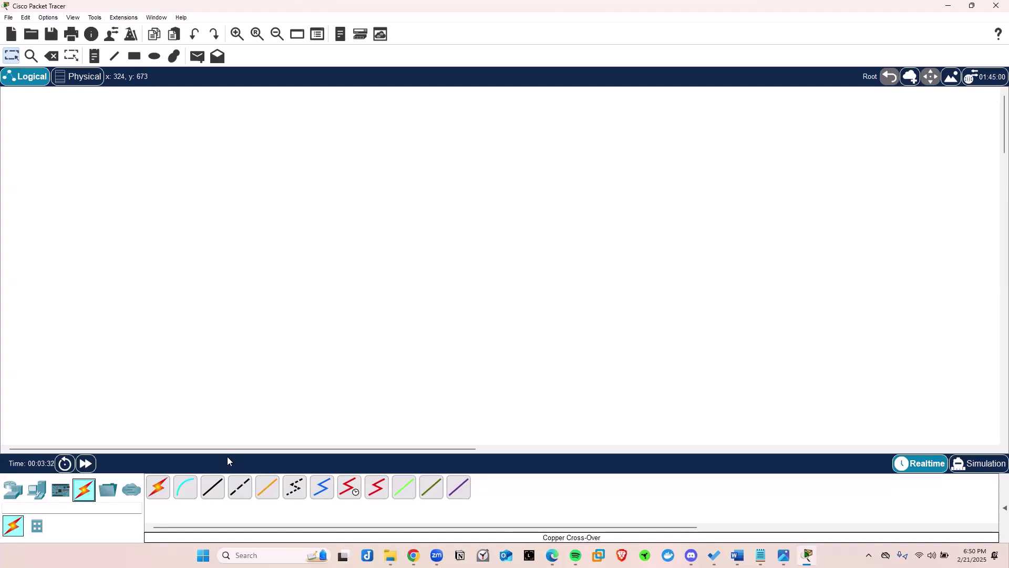
Step: Place a generic PC (PC0) and a laptop (Laptop0) on the workspace
click(12, 487)
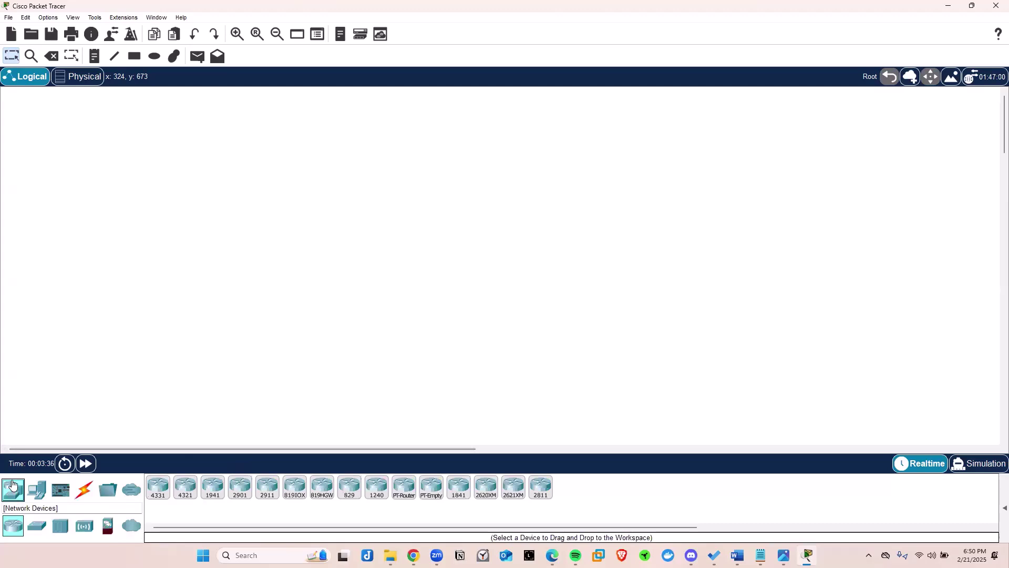
click(37, 526)
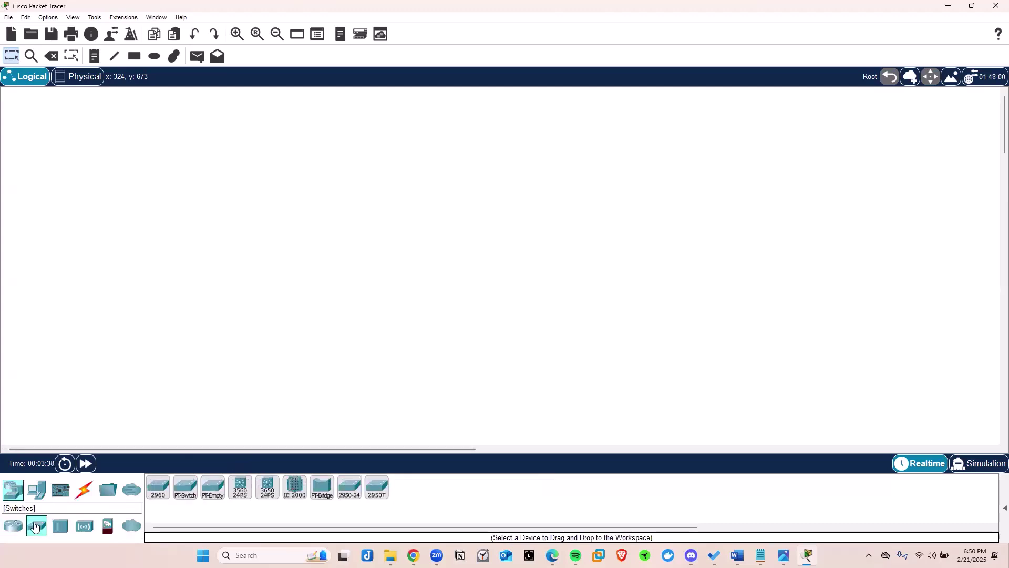
click(13, 527)
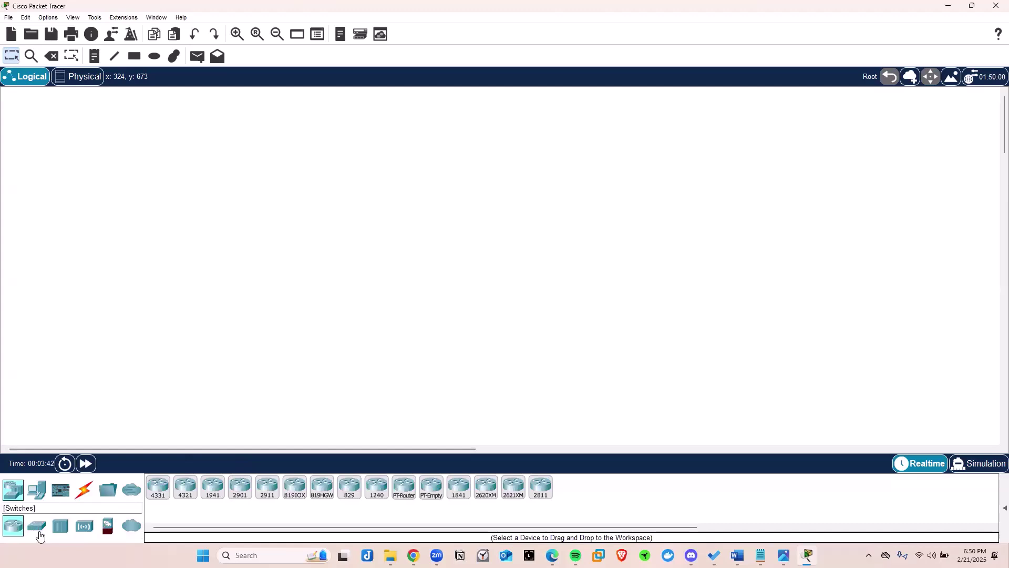
click(33, 495)
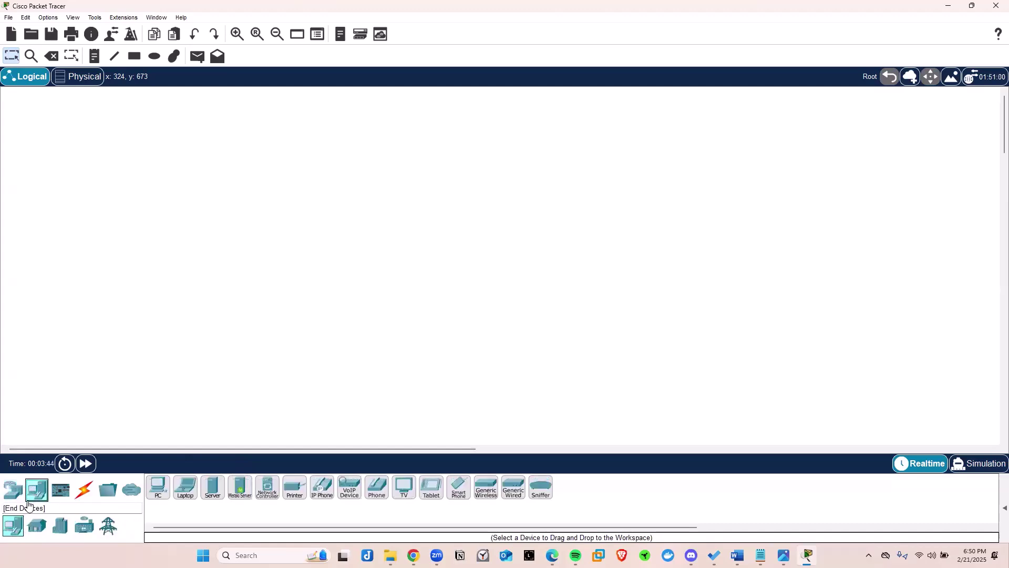
click(158, 487)
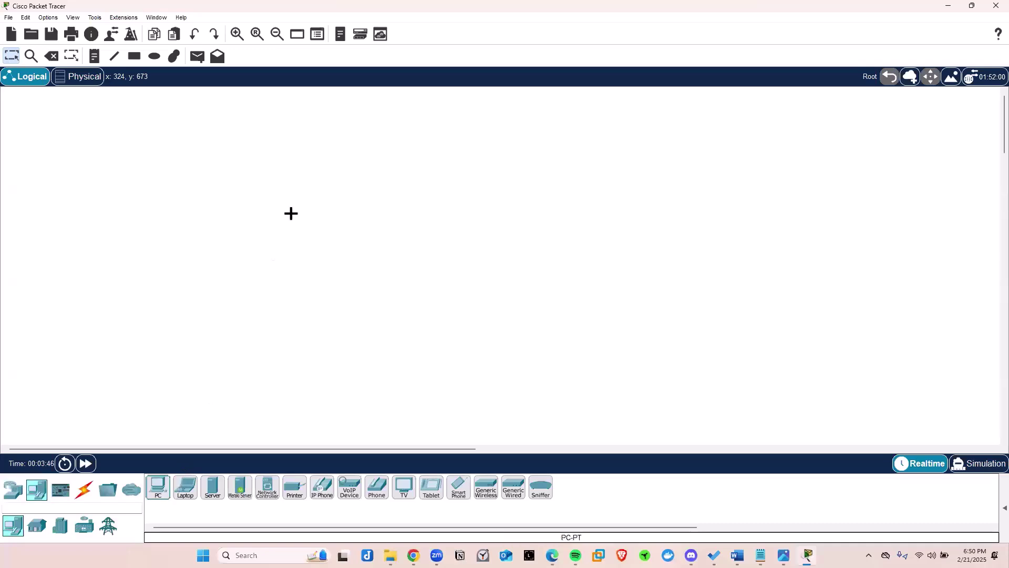
click(230, 304)
drag(229, 301, 243, 298)
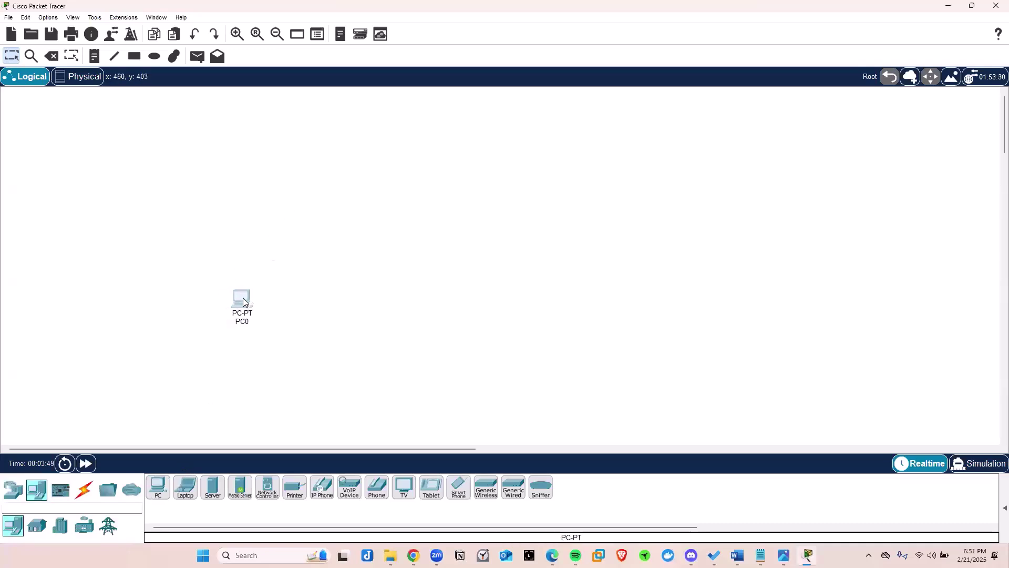
click(186, 490)
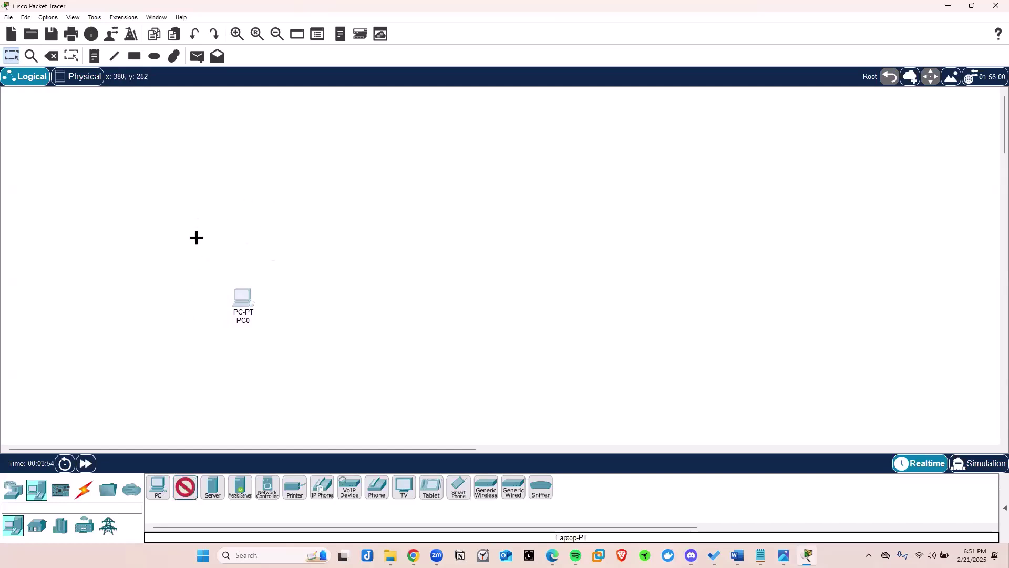
click(185, 240)
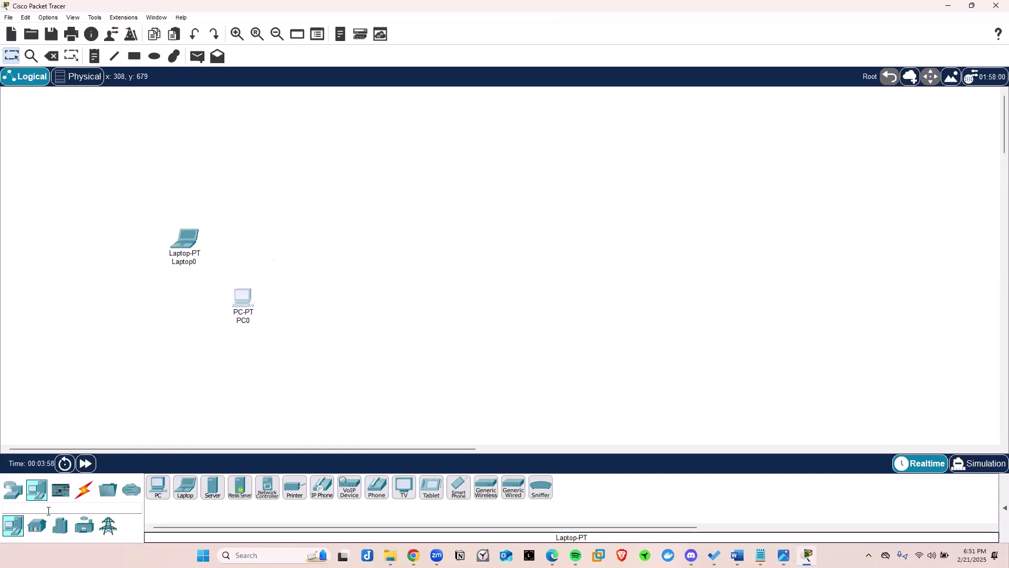
Step: Place a generic Switch-PT (Switch0) to the right of Laptop0
click(8, 489)
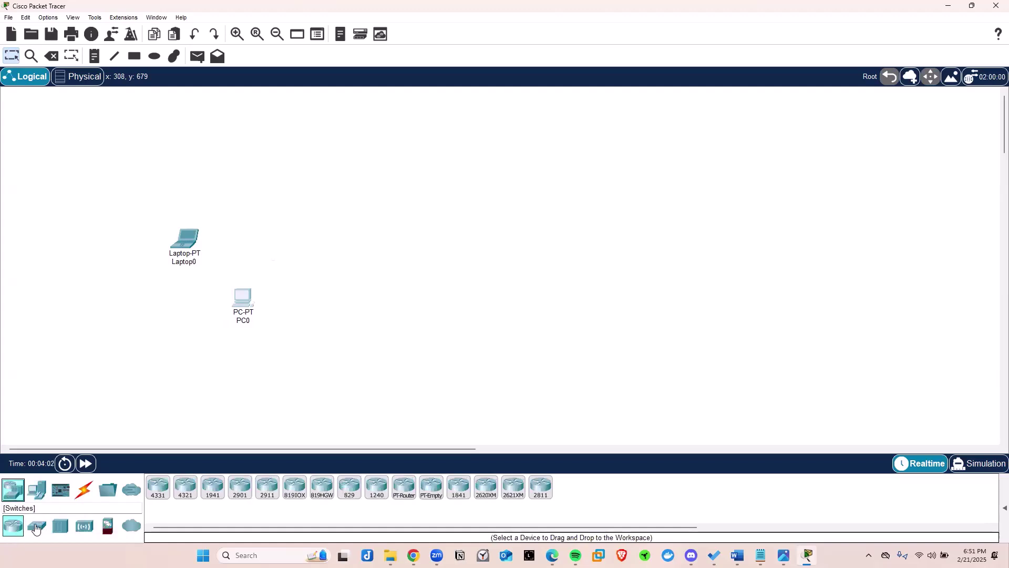
click(36, 527)
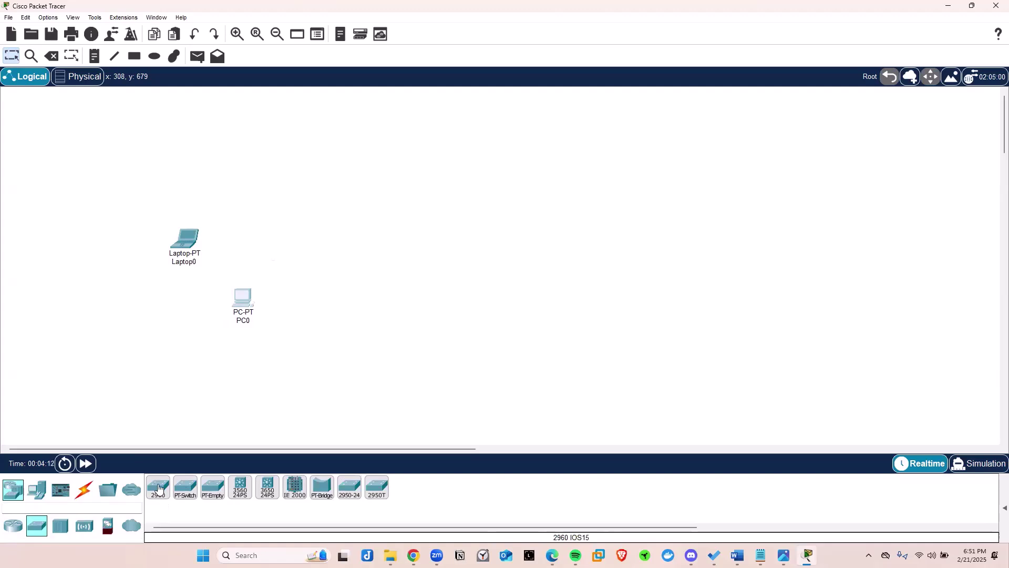
click(185, 489)
click(188, 496)
click(188, 491)
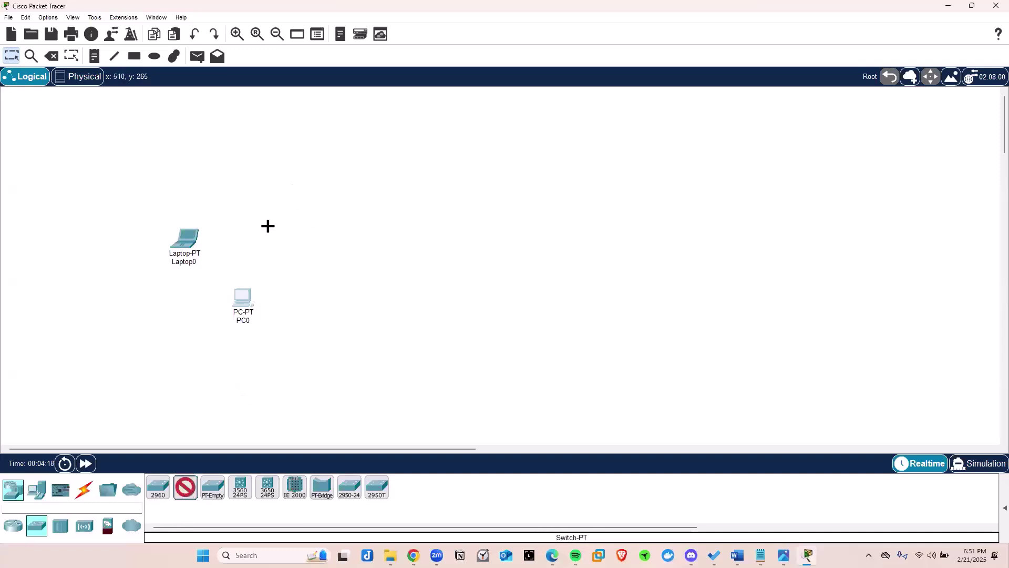
click(280, 221)
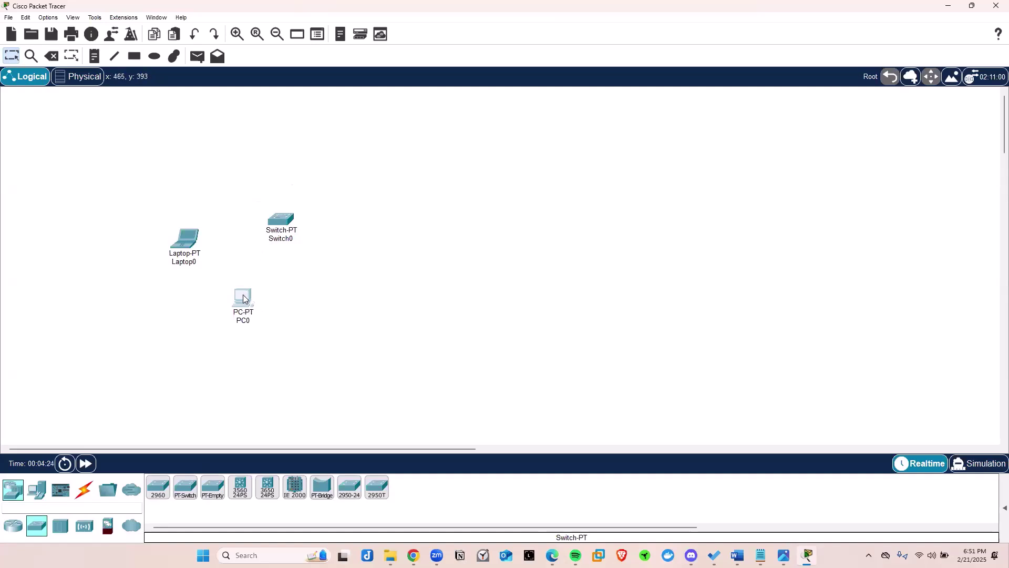
Step: Arrange PC0, Laptop0 and Switch0 close together
drag(245, 301, 251, 322)
click(279, 231)
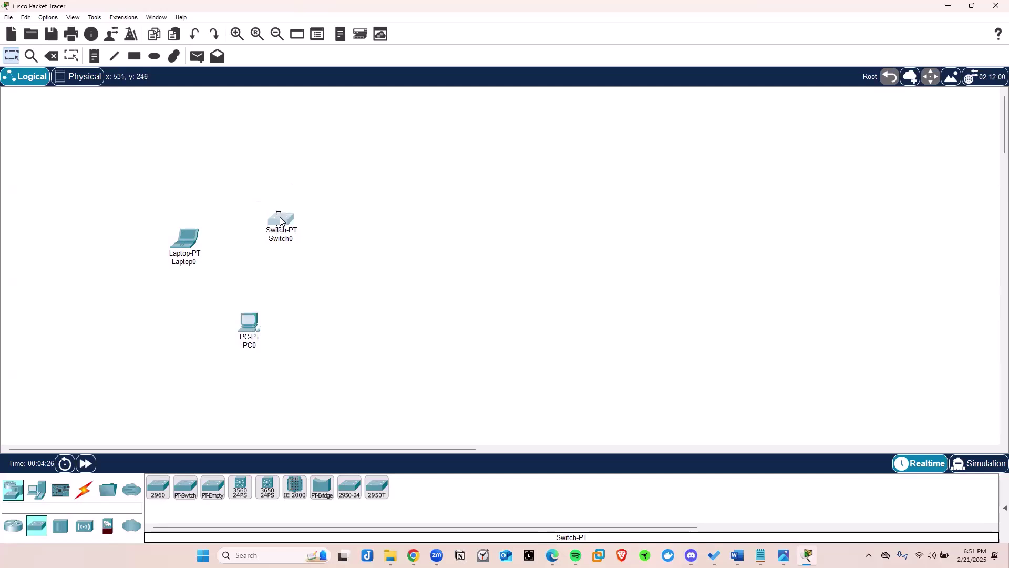
mouse_move(282, 223)
mouse_down()
mouse_move(282, 246)
mouse_move(277, 234)
mouse_up()
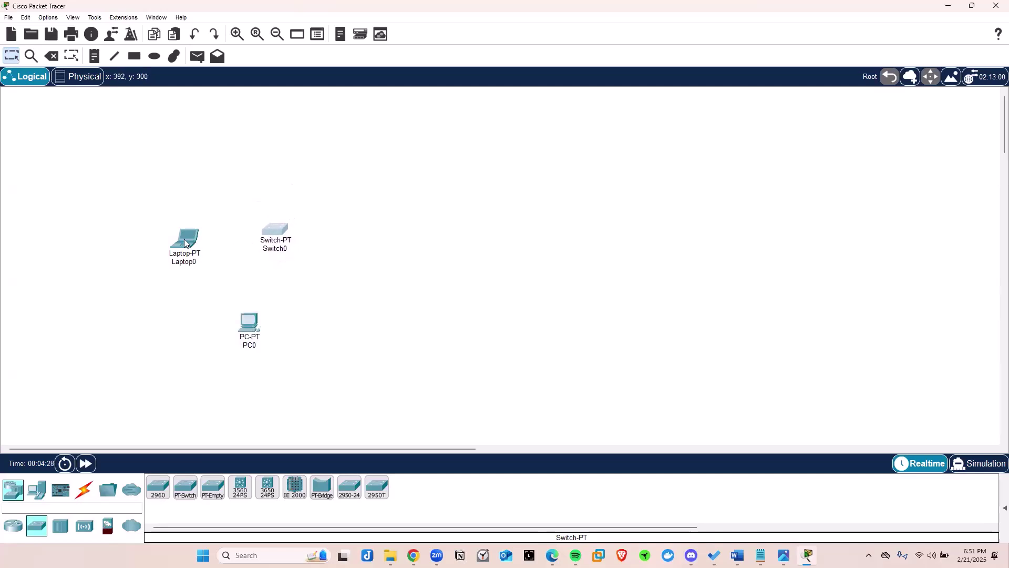
drag(189, 237, 185, 242)
drag(248, 327, 248, 314)
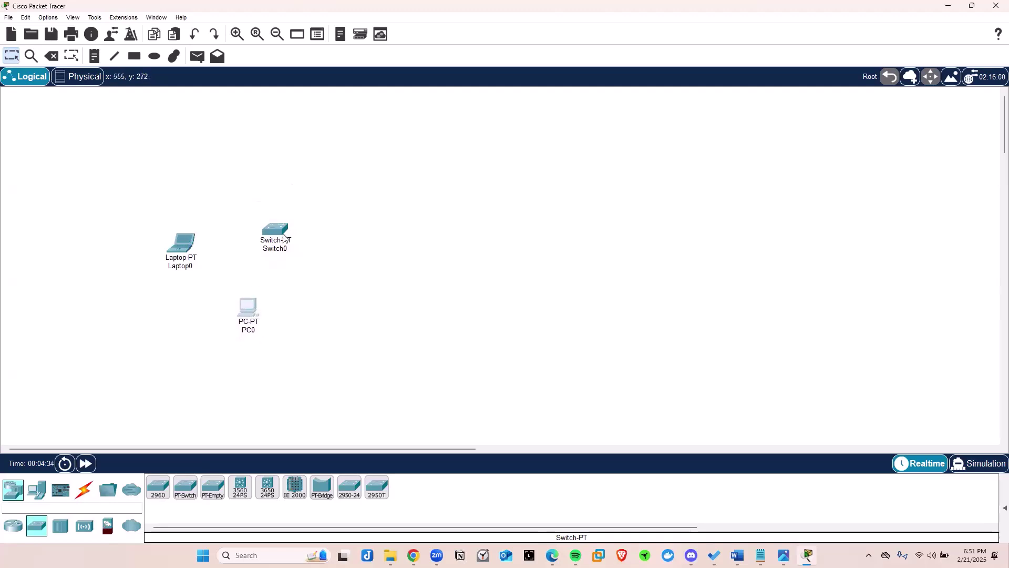
drag(300, 232, 317, 222)
drag(252, 303, 256, 306)
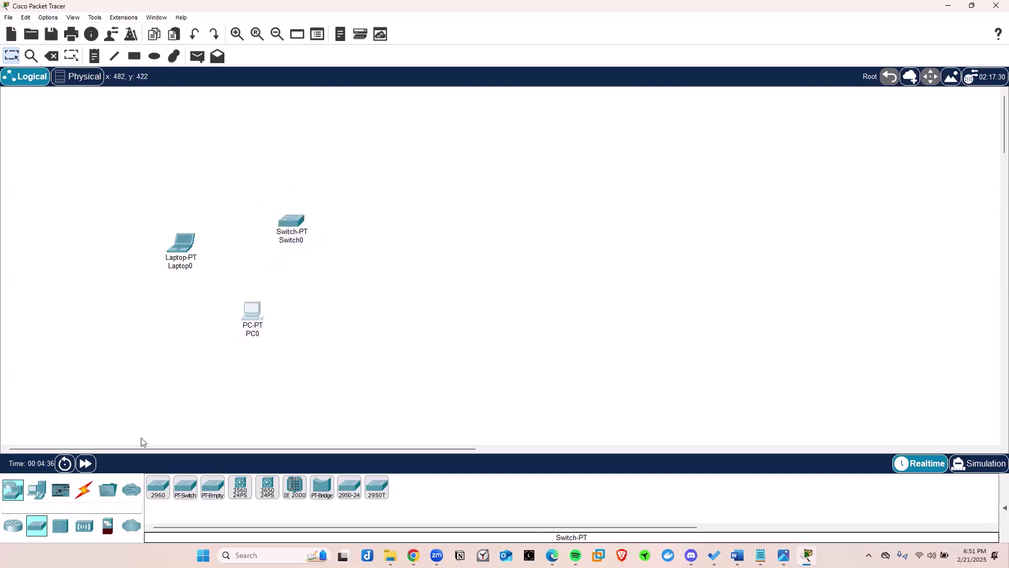
Step: Cable Laptop0 to Switch0 with the Automatic connection type
click(83, 491)
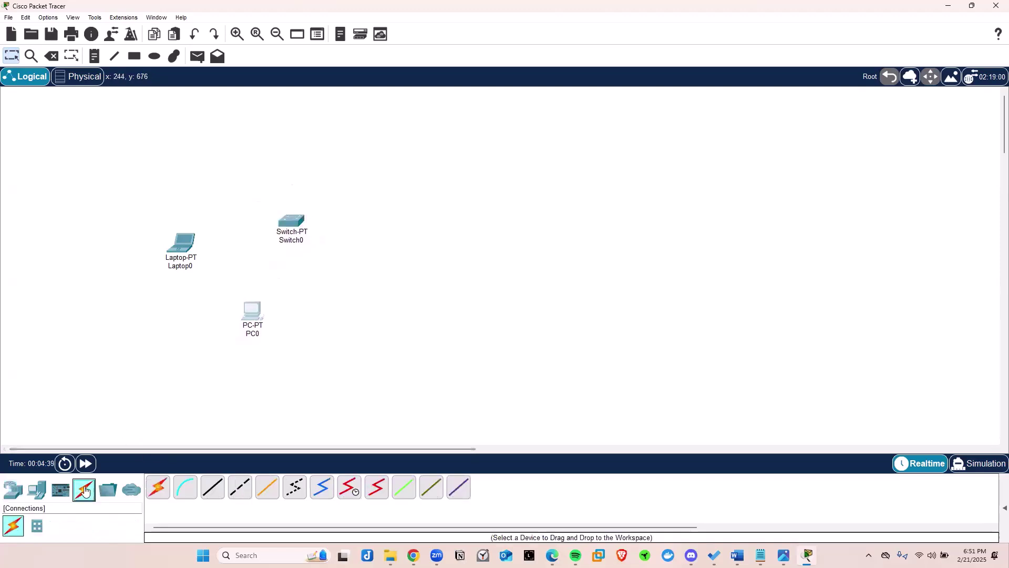
click(160, 492)
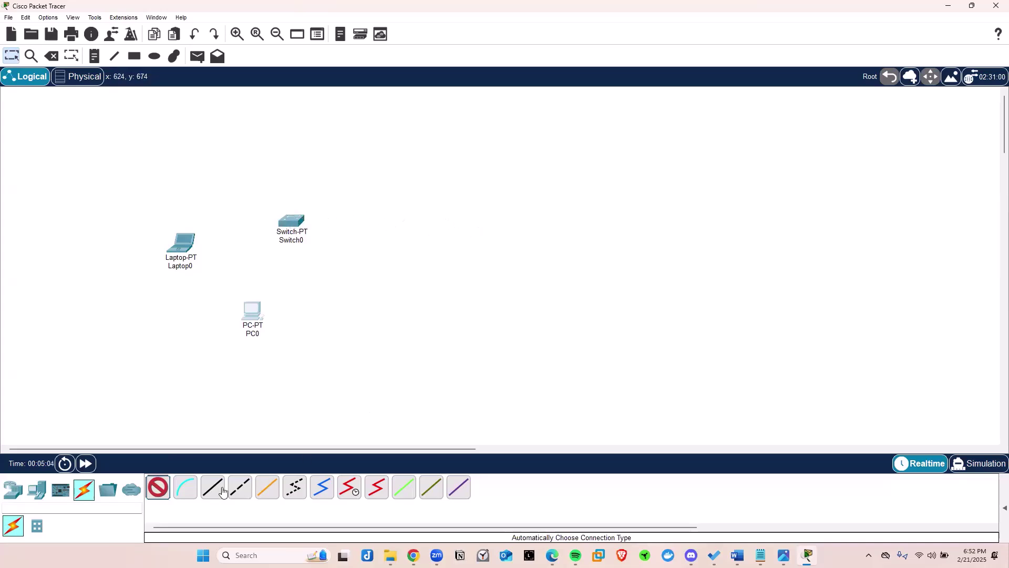
click(240, 487)
click(184, 245)
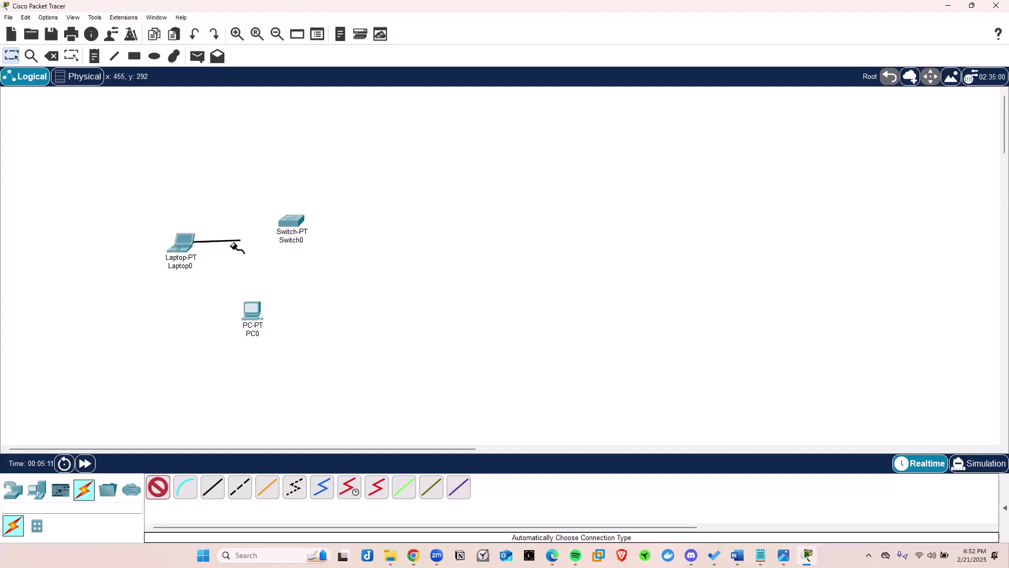
click(288, 230)
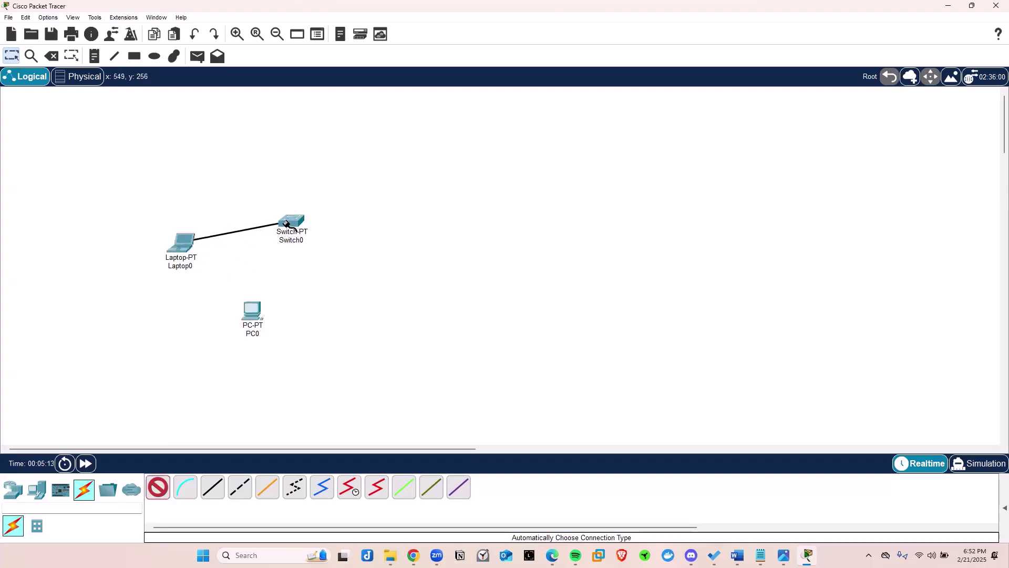
click(284, 223)
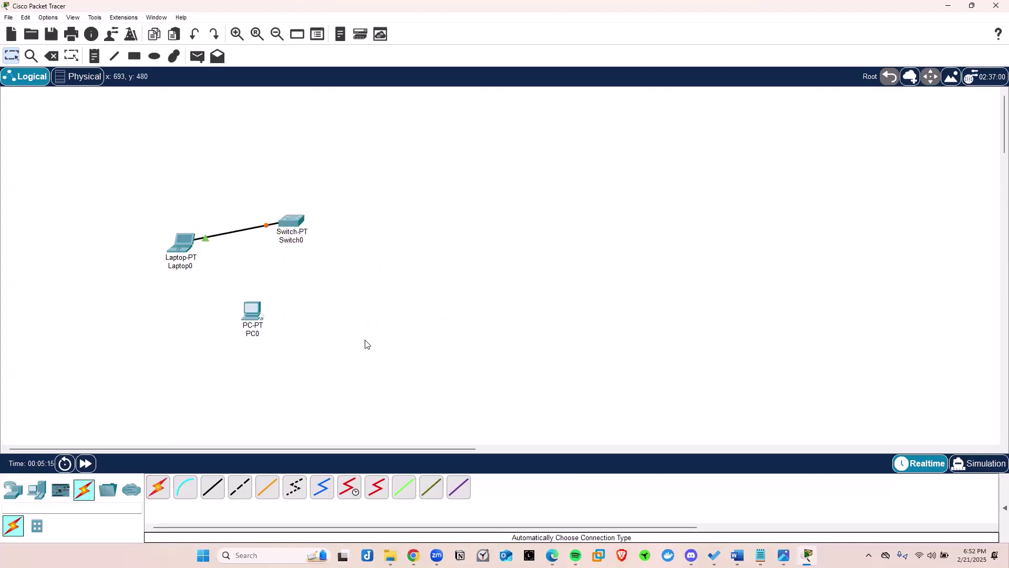
Step: Cable PC0 to Switch0 with another automatic connection
click(158, 487)
click(254, 311)
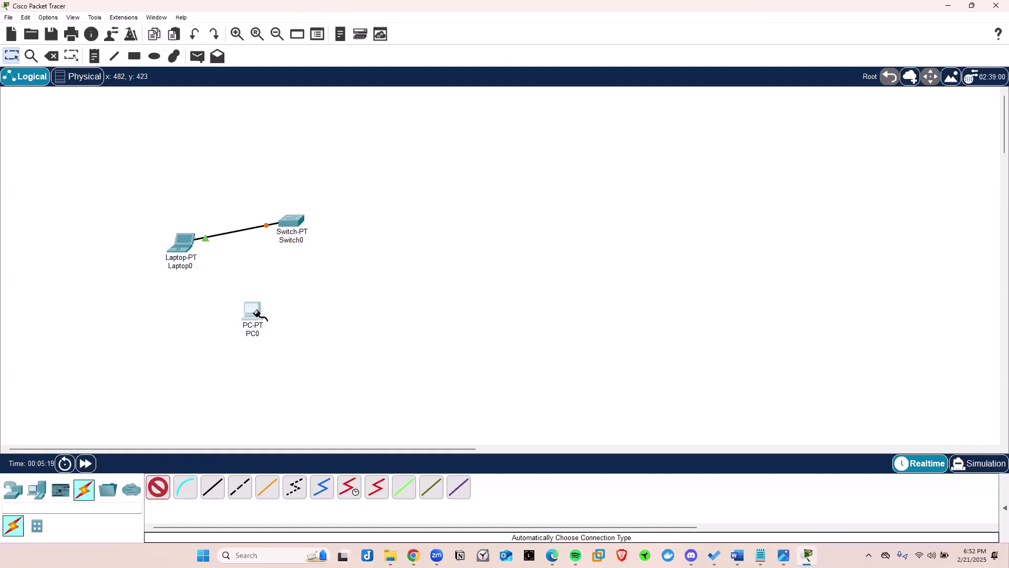
click(292, 222)
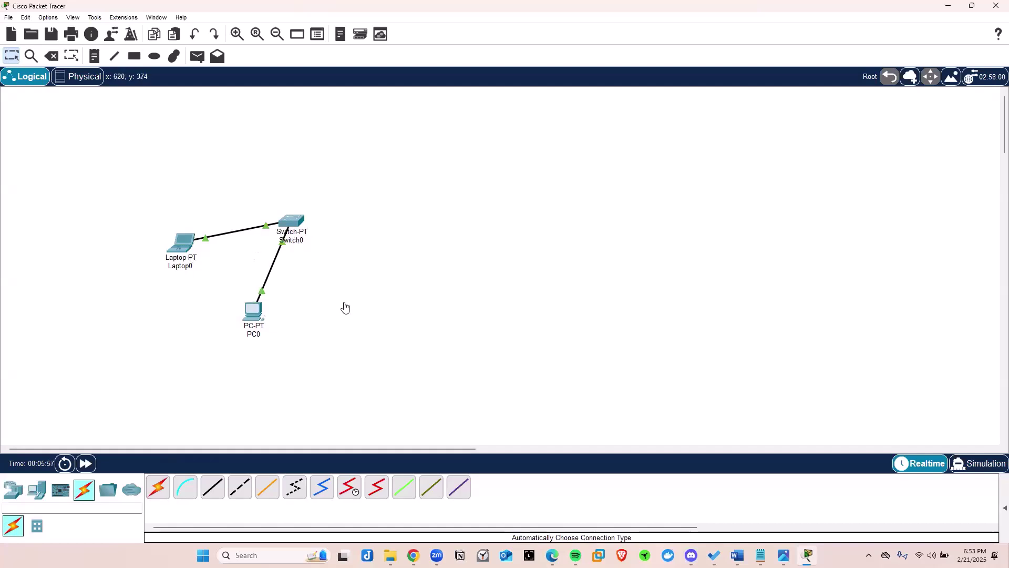
Step: Rename PC0 after its owner and rename the laptop 'Cyber Pros'
click(253, 335)
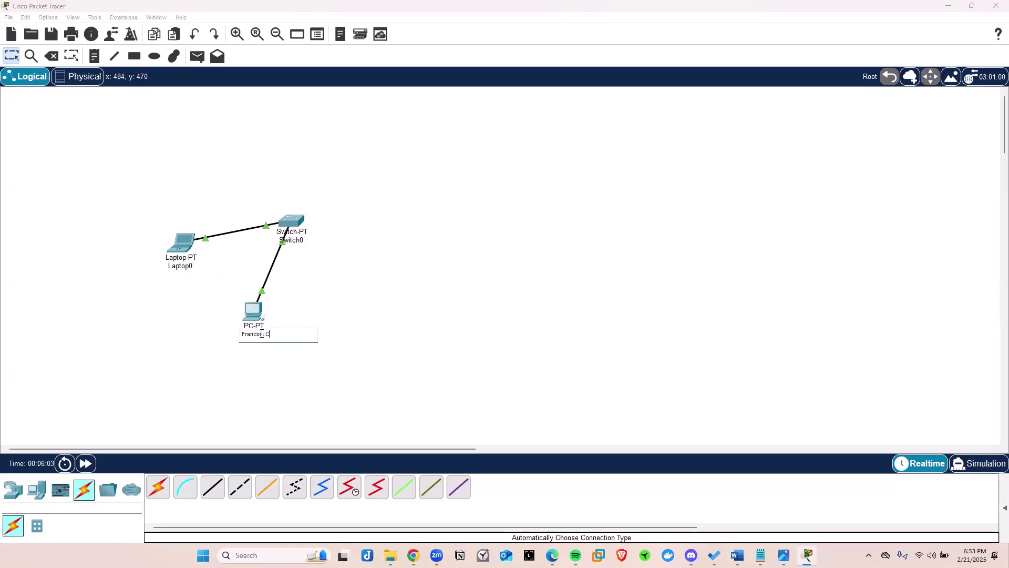
text(Francois PC)
key(Return)
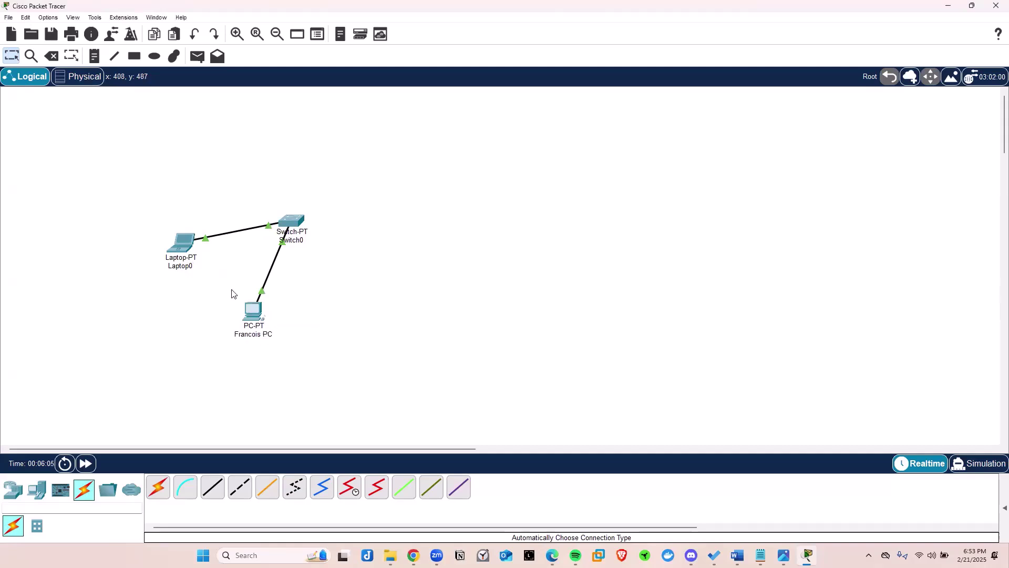
click(187, 265)
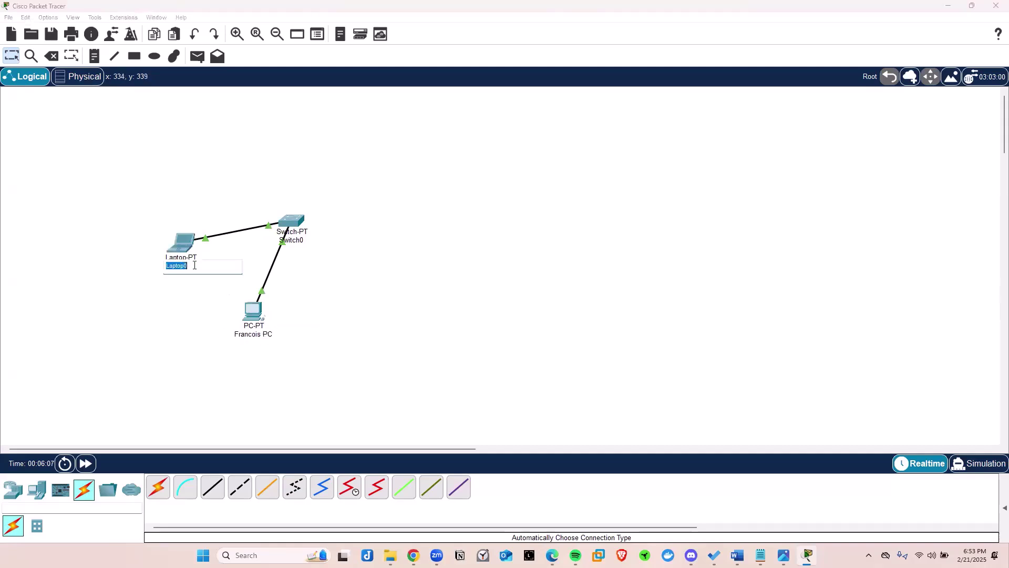
text(Cyber Pros)
key(Return)
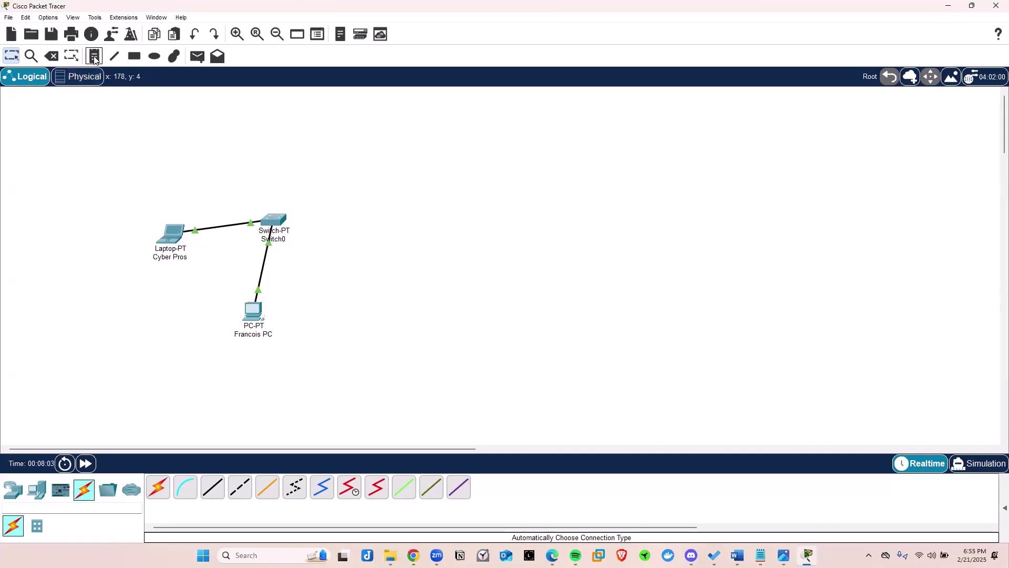
Step: Add a 'Local Area Network - LAN' note just above the laptop-switch link
click(94, 60)
click(205, 173)
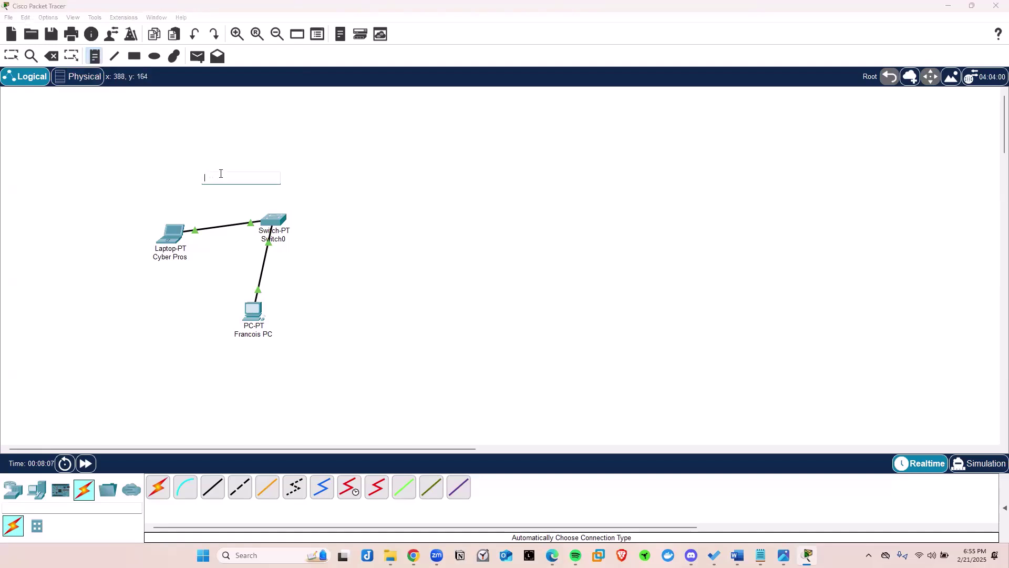
text(Local Area Network - LAN)
click(11, 56)
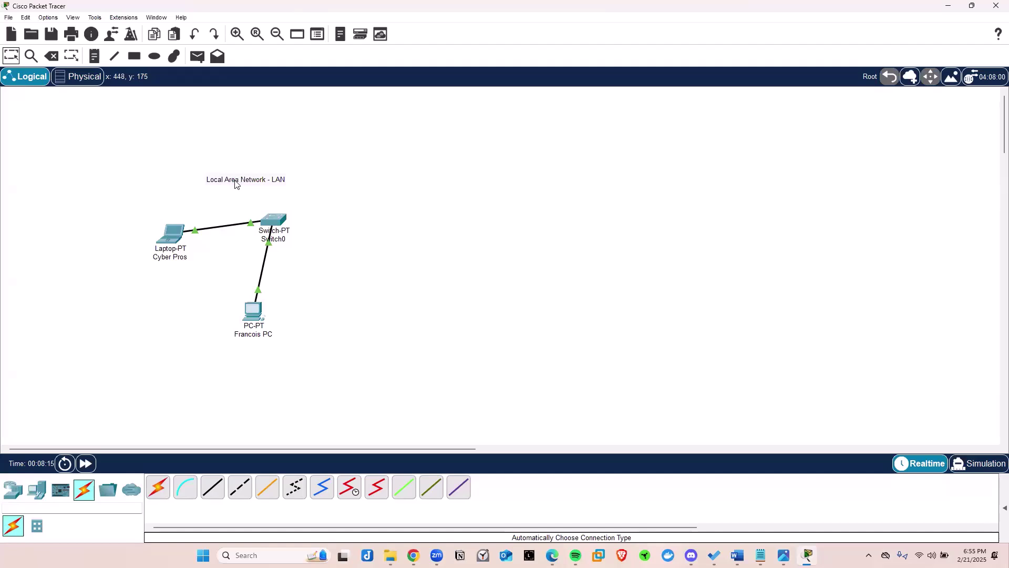
drag(236, 183, 203, 208)
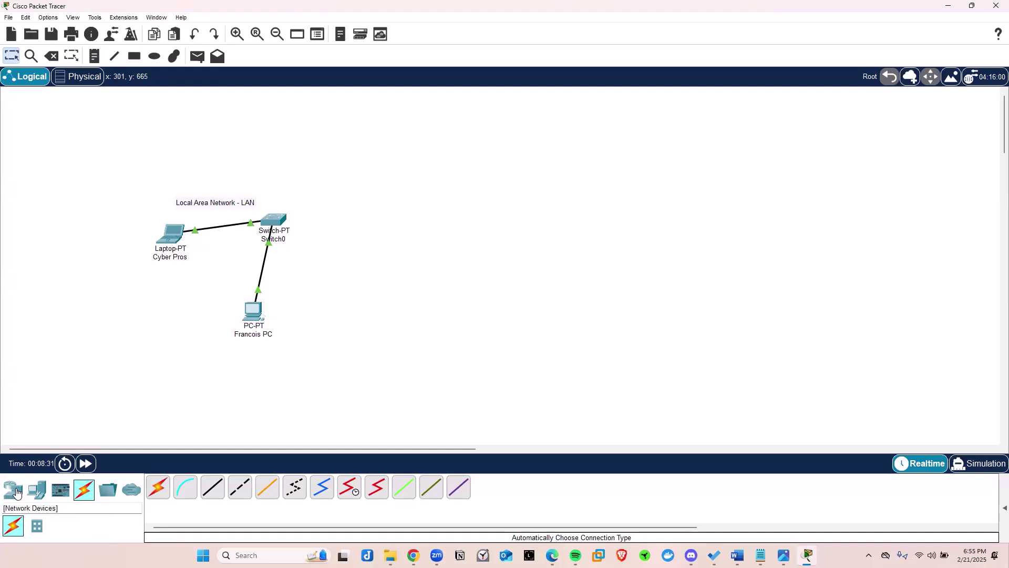
Step: Place a generic Router-PT (Router0) above the switch
click(16, 493)
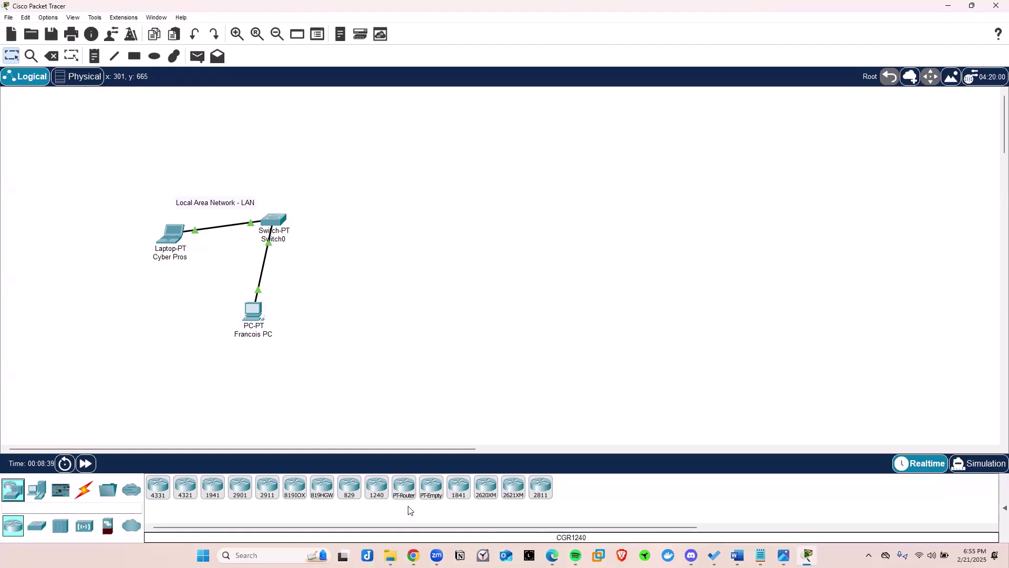
click(405, 488)
click(341, 149)
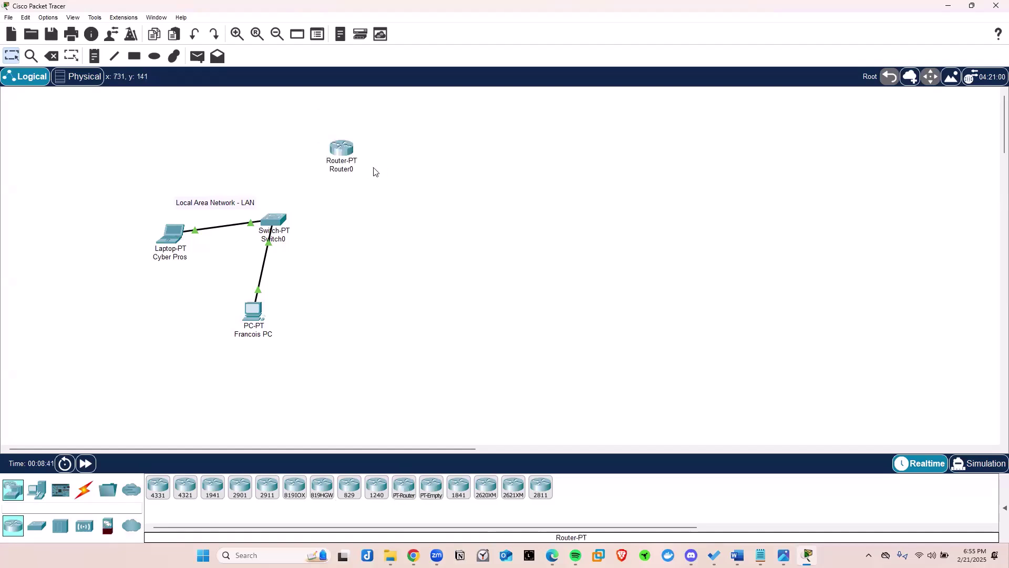
drag(347, 155, 358, 154)
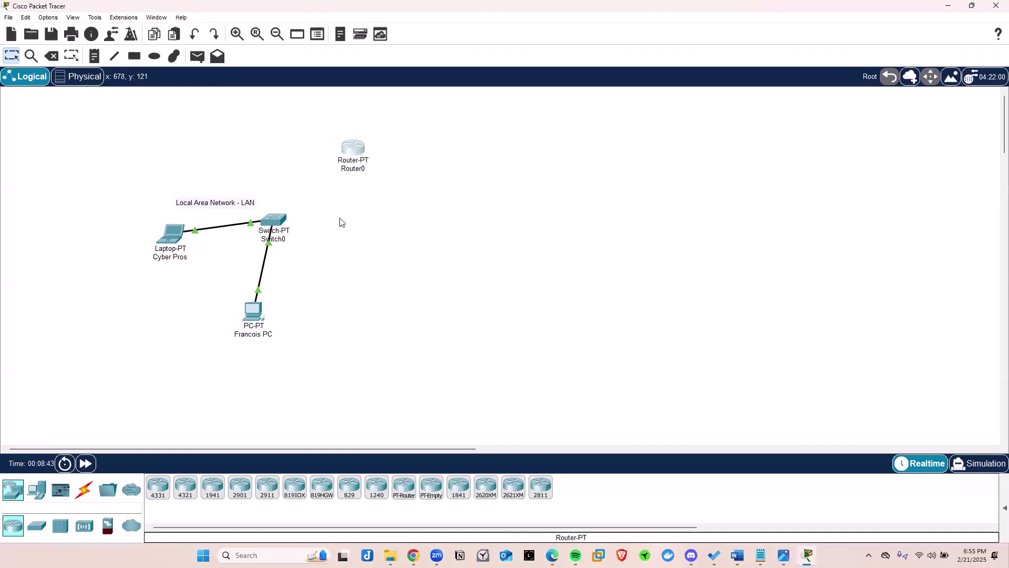
Step: Cable Switch0 to Router0 with an automatic connection
click(84, 490)
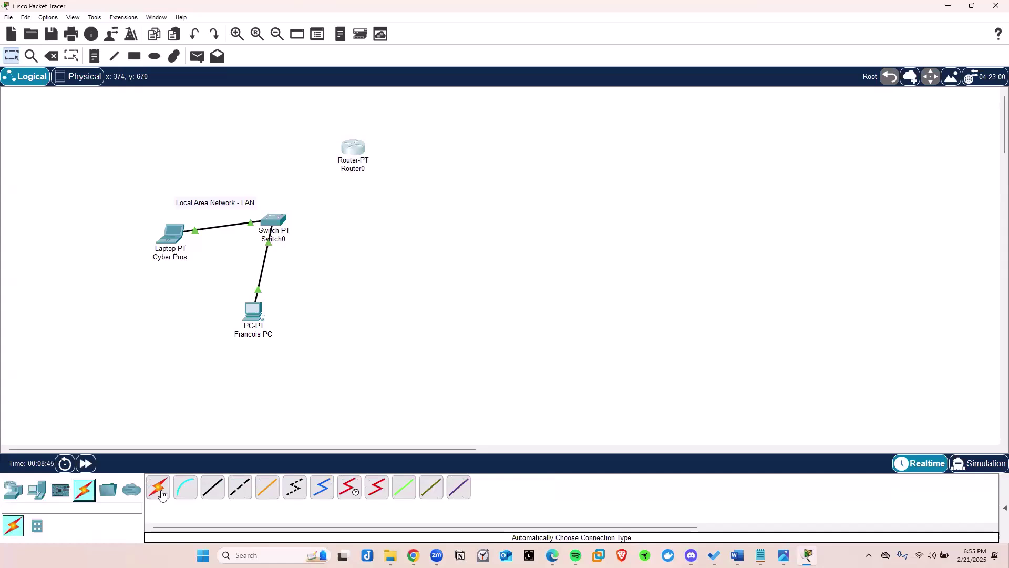
click(158, 487)
click(273, 221)
click(351, 150)
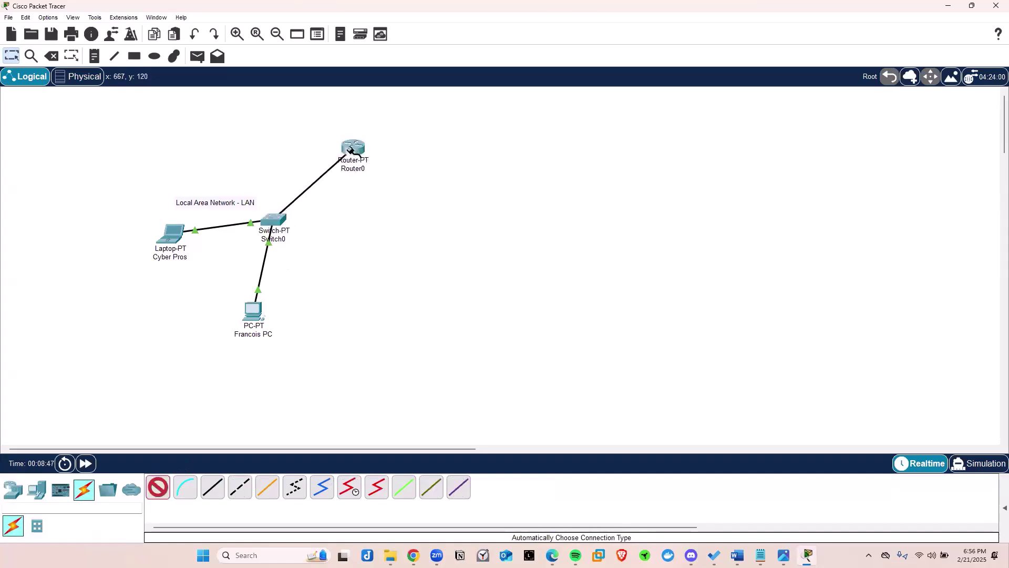
mouse_move(358, 148)
mouse_down()
mouse_move(370, 144)
mouse_move(360, 145)
mouse_up()
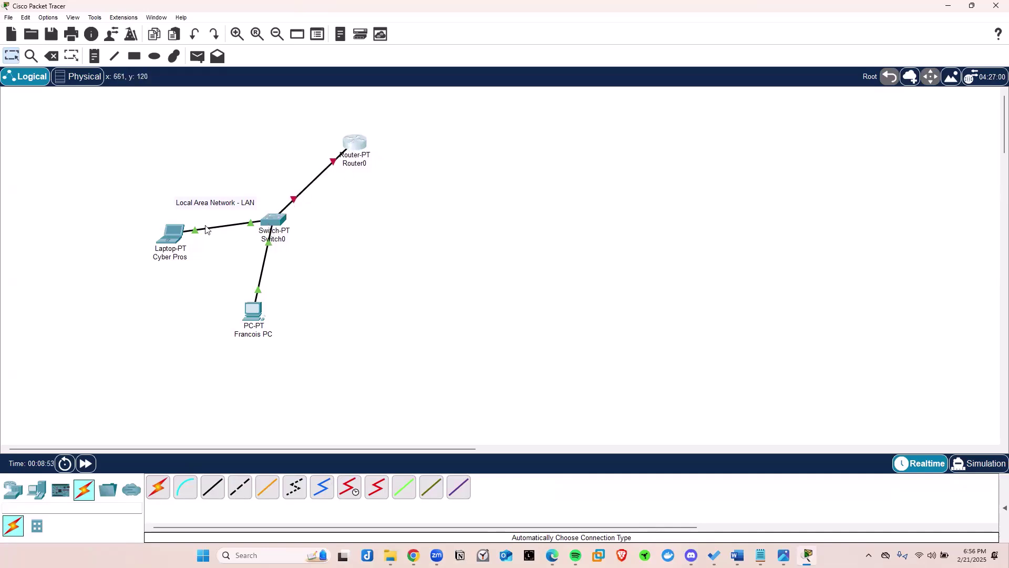
Step: Set the laptop's FastEthernet0 to 192.168.1.10, mask 255.255.255.0, then view its Desktop apps
click(173, 236)
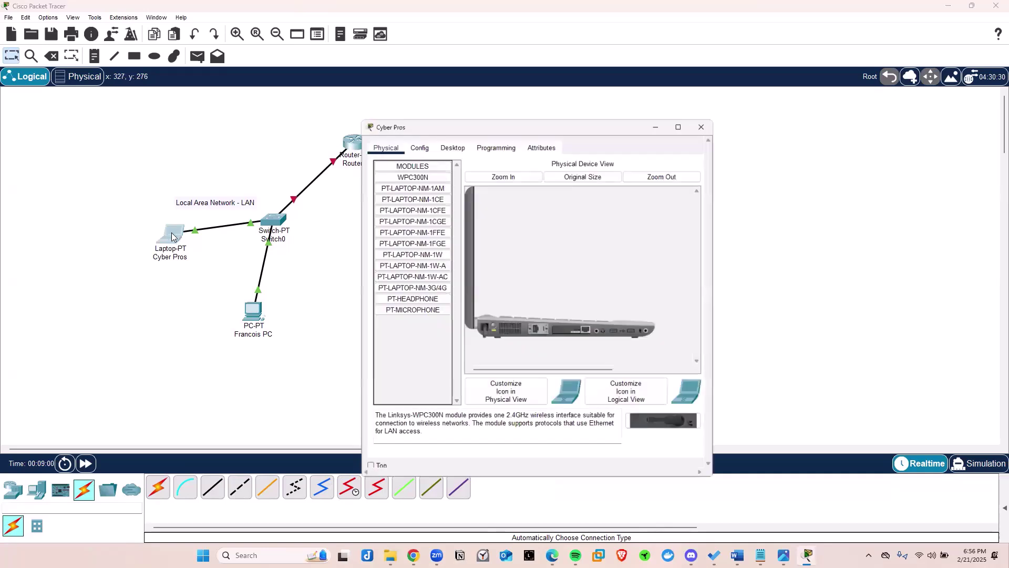
drag(391, 131, 244, 101)
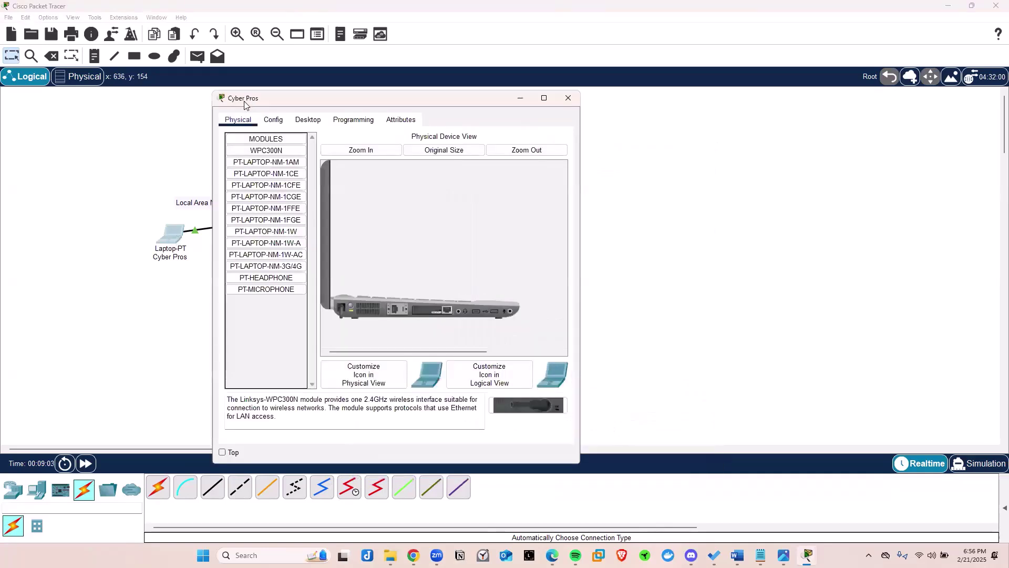
click(272, 120)
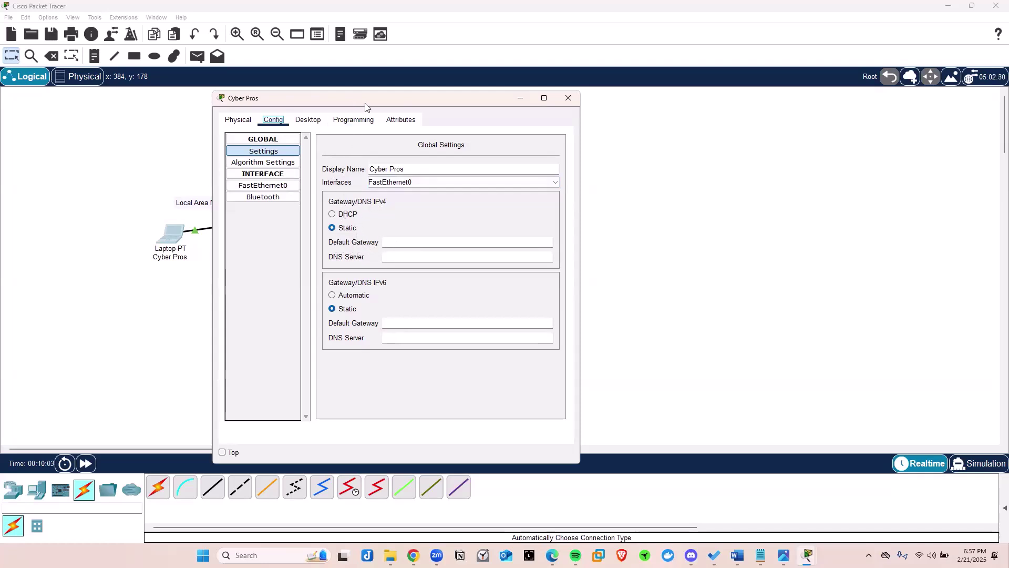
drag(356, 106, 548, 113)
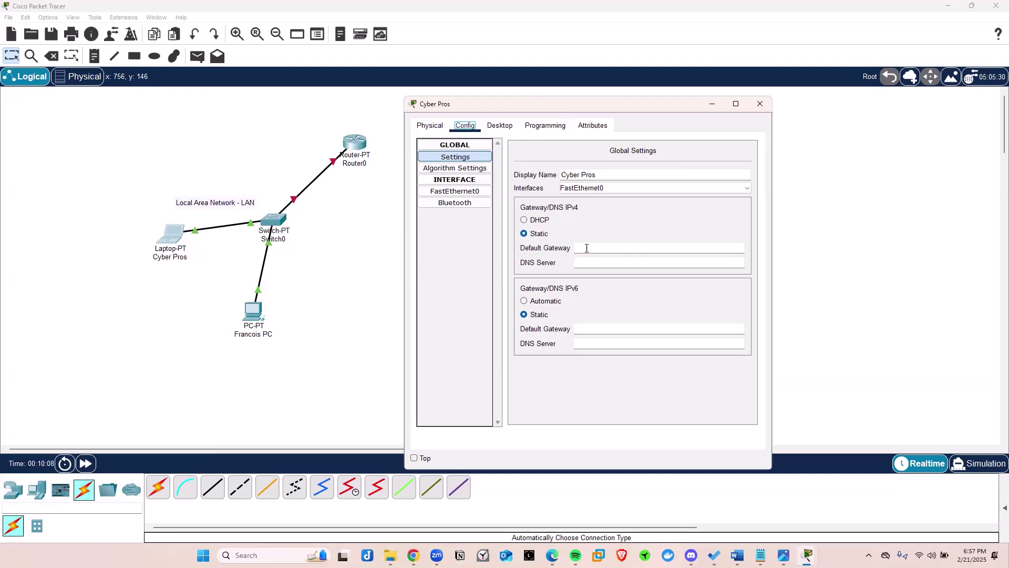
click(455, 194)
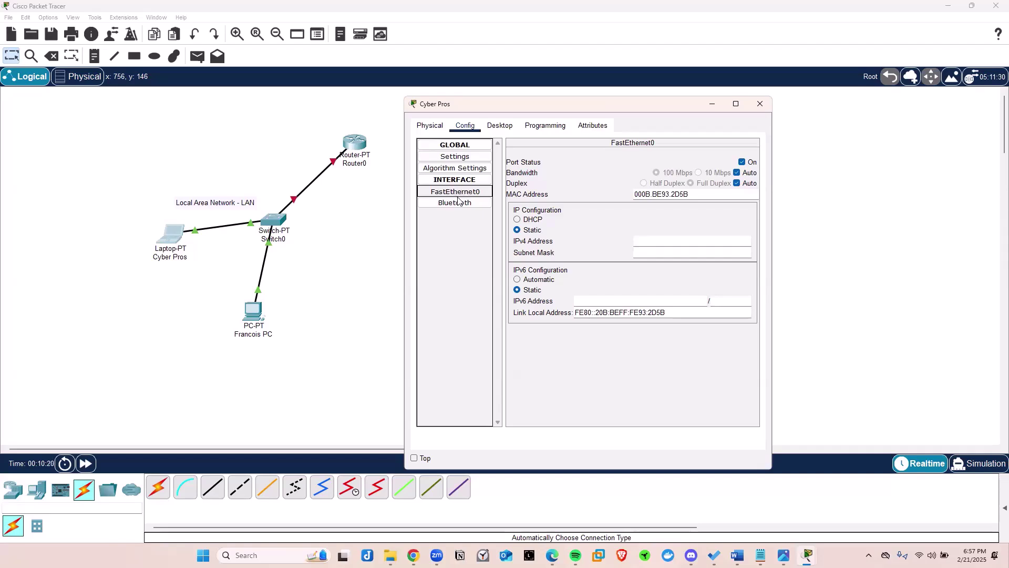
click(657, 242)
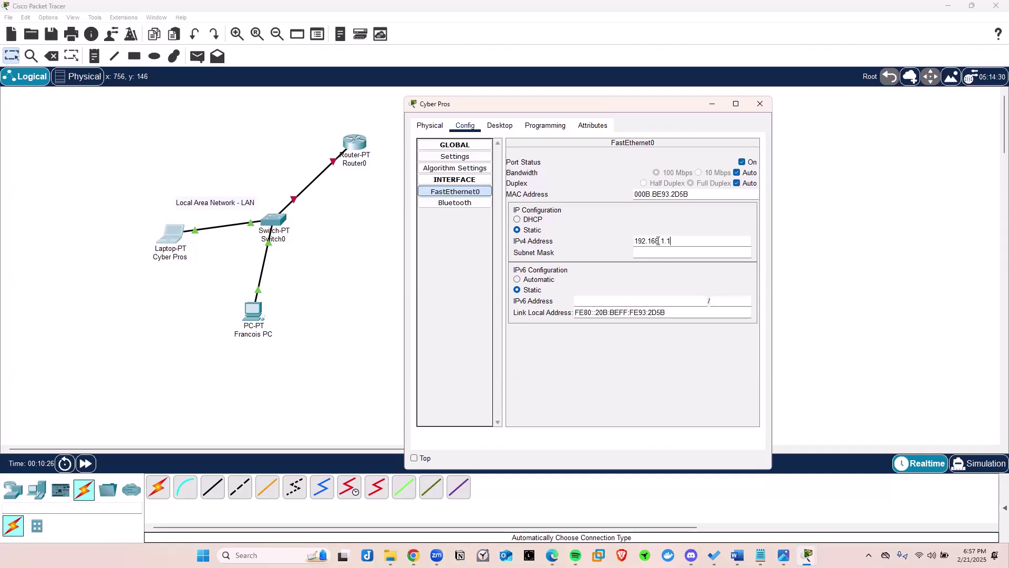
click(659, 253)
triple_click(626, 255)
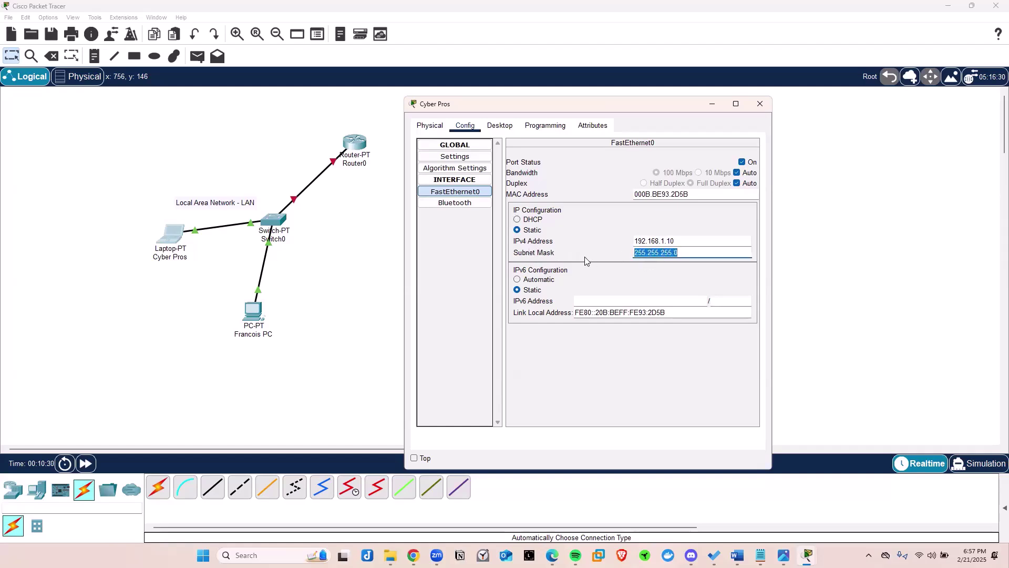
click(502, 126)
scroll(562, 285, down, 2)
scroll(561, 284, up, 2)
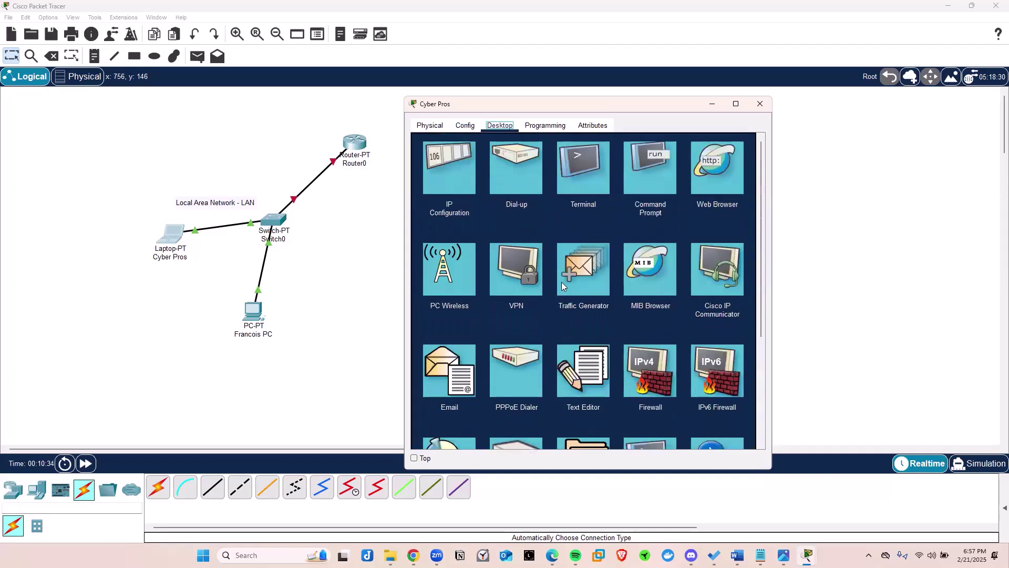